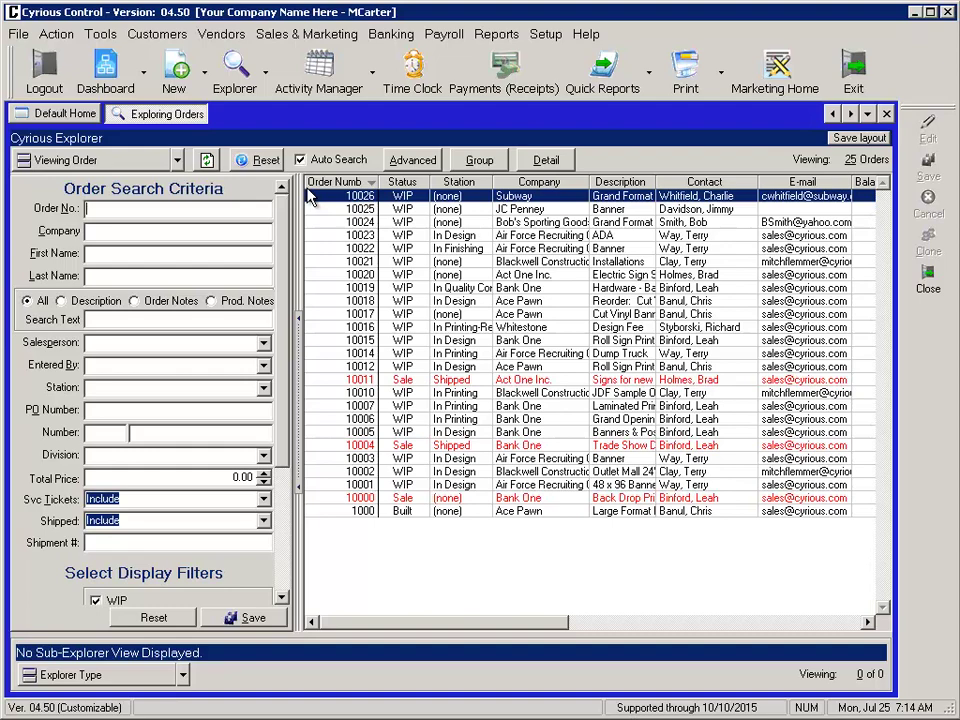
Open the Subway order for editing and set its shipping option to Ship in Multiple Shipments
{"action": "double_click", "coordinate": [325, 196]}
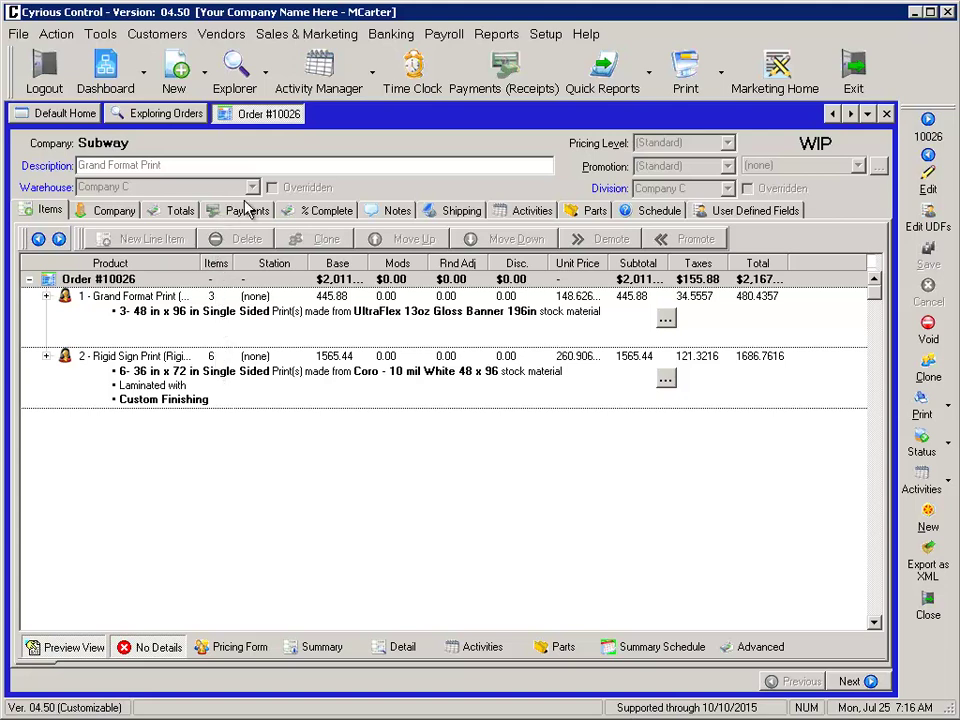
{"action": "left_click", "coordinate": [458, 213]}
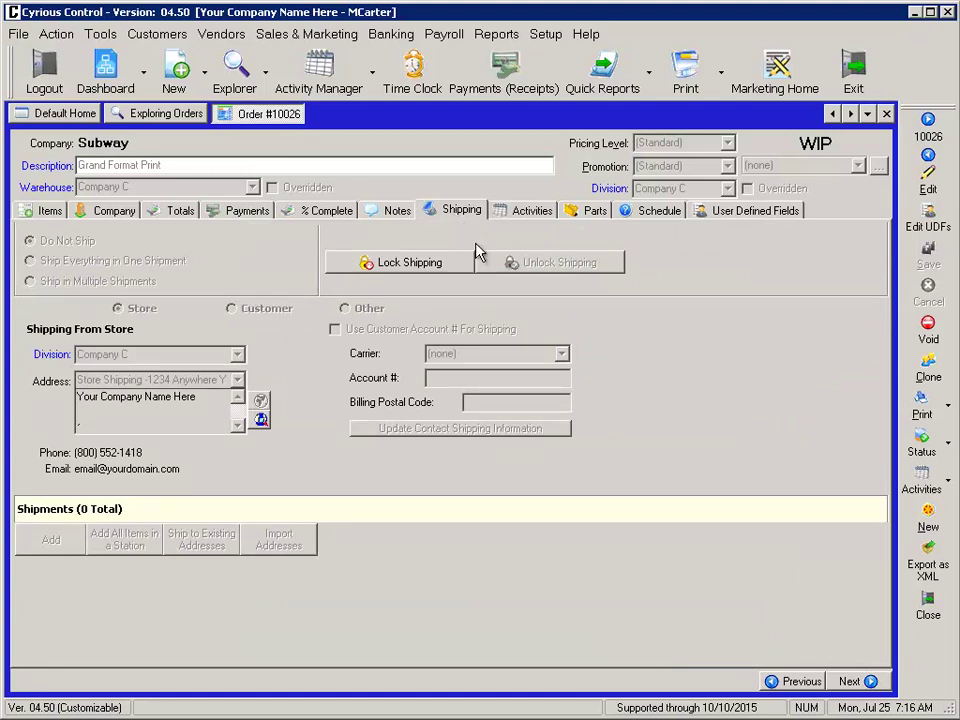
{"action": "left_click", "coordinate": [928, 185]}
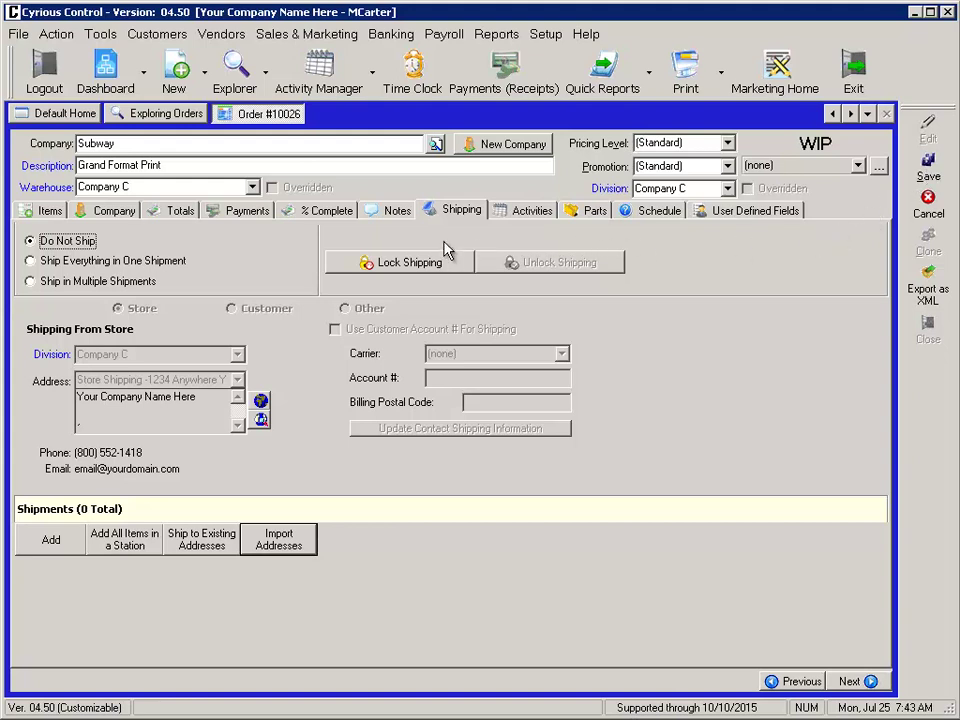
{"action": "left_click", "coordinate": [90, 284]}
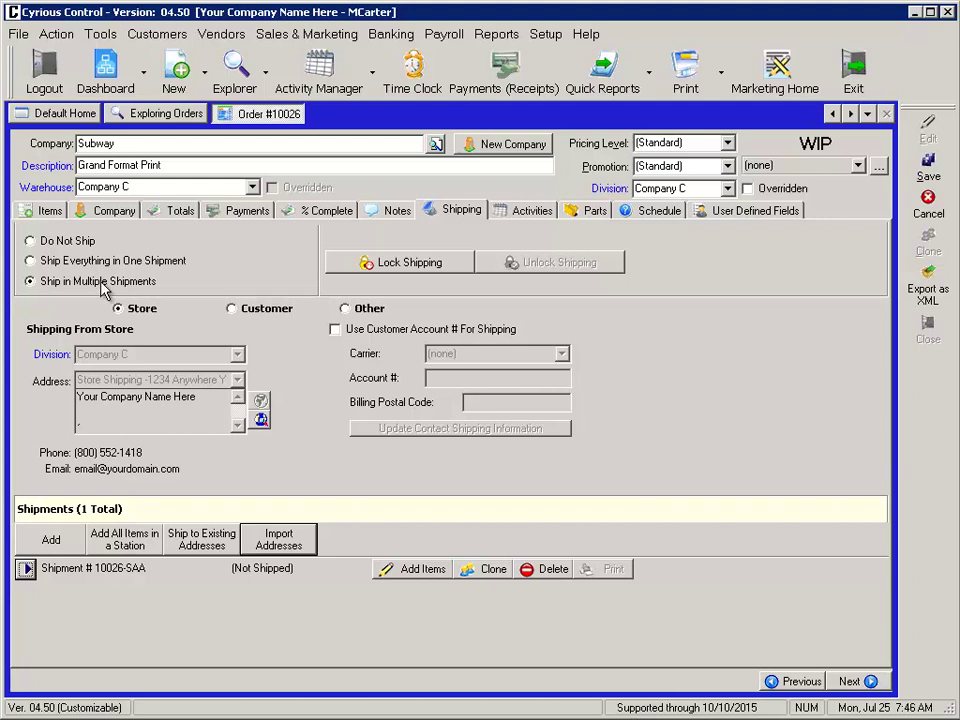
Expand the first shipment and set its carrier to FedEx, service to 2Day and tracking date to today, 7/25/2011
{"action": "left_click", "coordinate": [26, 569]}
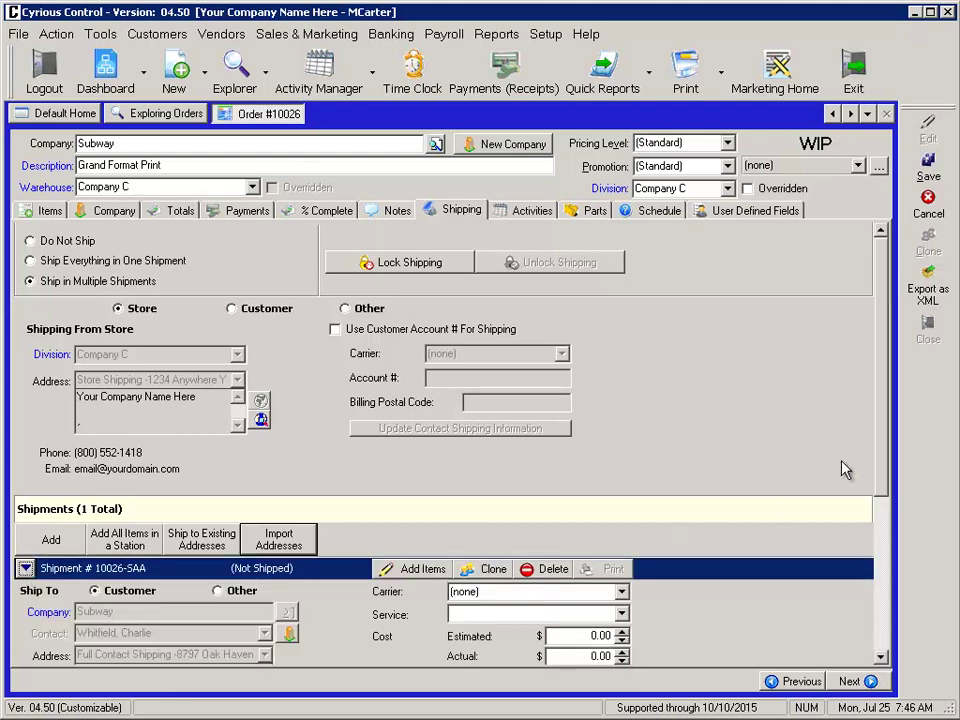
{"action": "left_click_drag", "start_coordinate": [883, 444], "coordinate": [876, 594]}
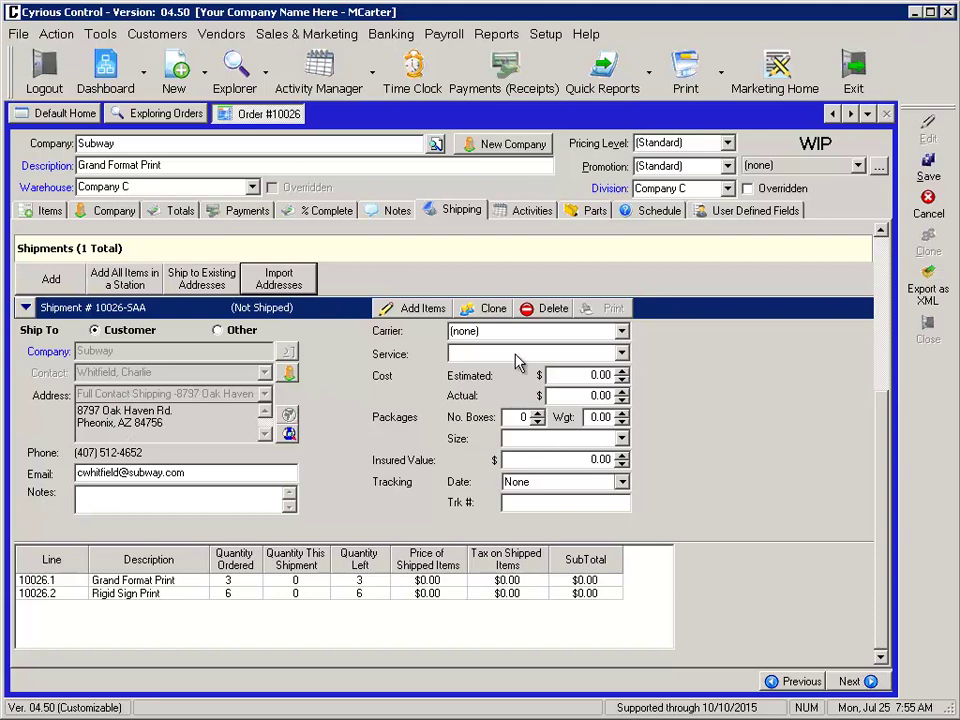
{"action": "left_click", "coordinate": [621, 331]}
{"action": "left_click", "coordinate": [600, 388]}
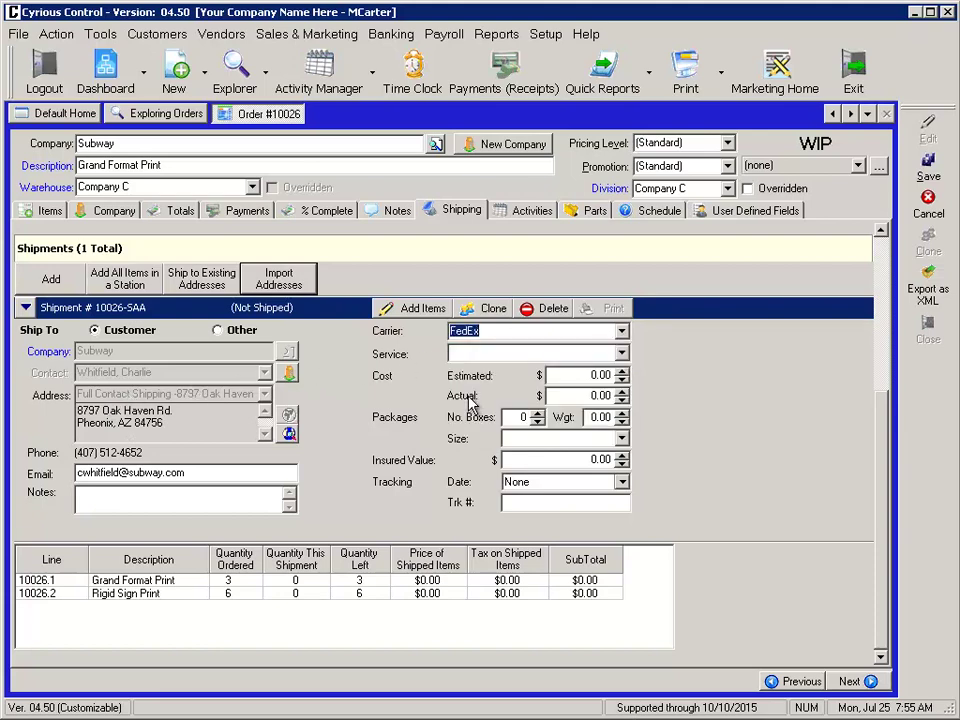
{"action": "left_click", "coordinate": [621, 353]}
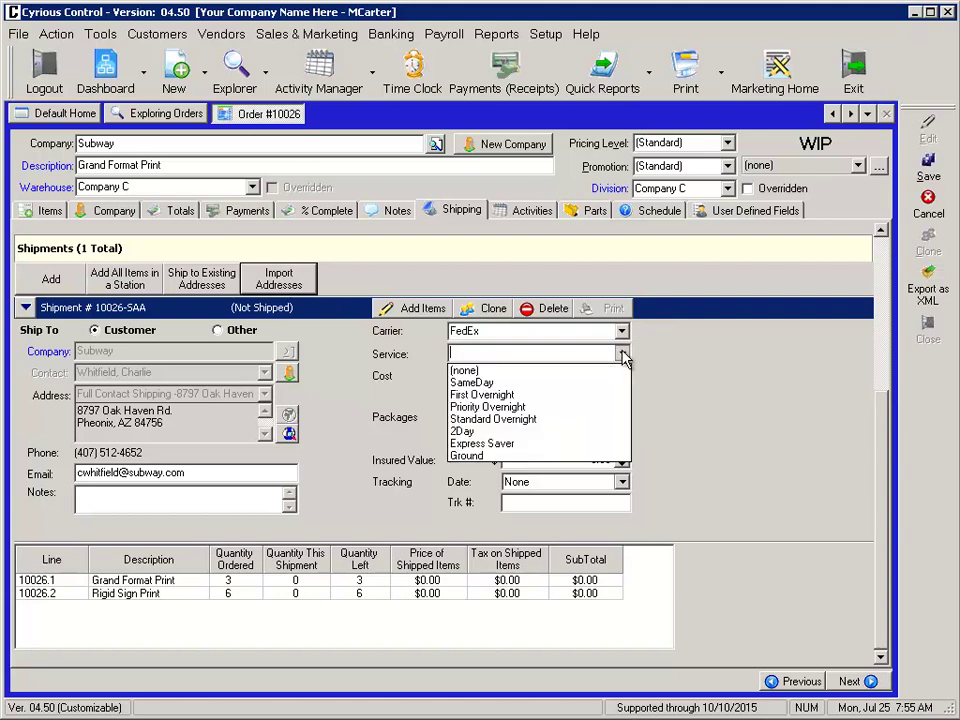
{"action": "left_click", "coordinate": [463, 431]}
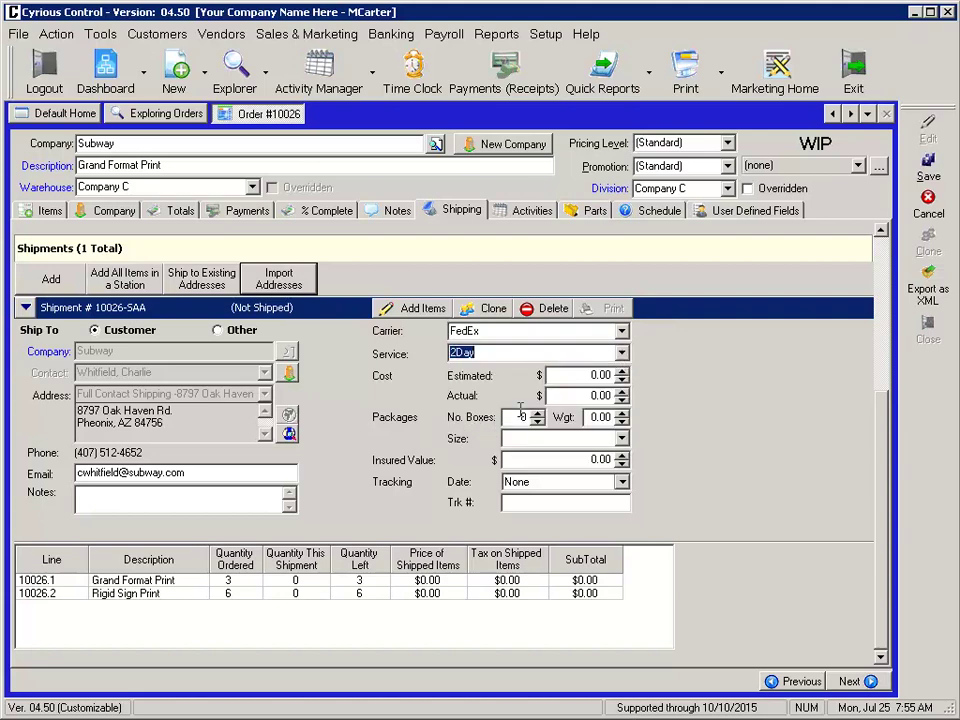
{"action": "left_click", "coordinate": [623, 483]}
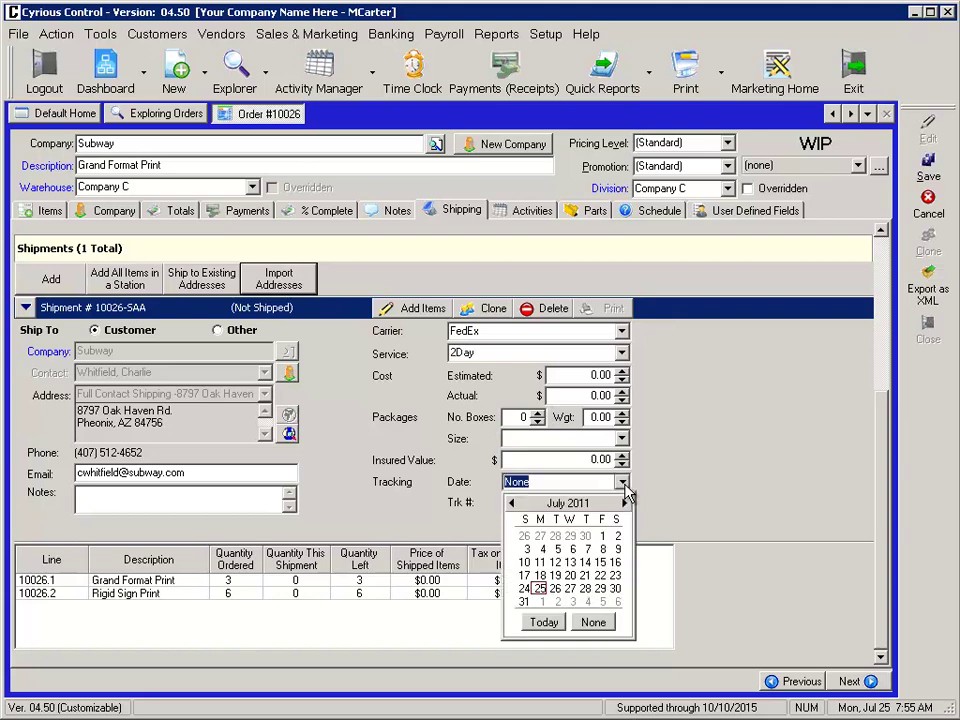
{"action": "left_click", "coordinate": [544, 622]}
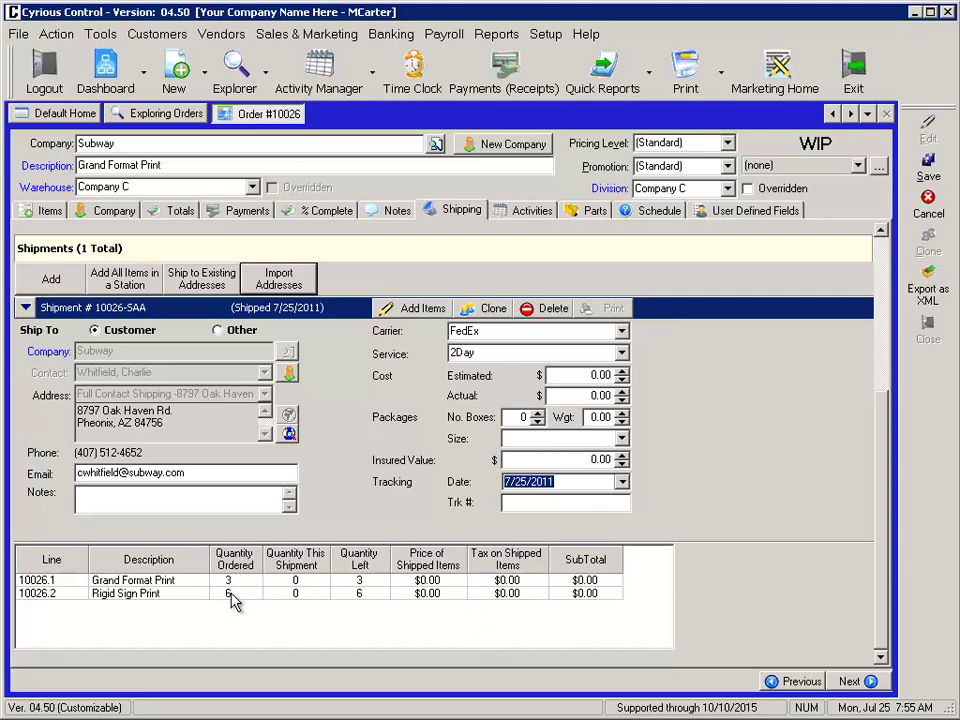
Set the first shipment's quantities to 1 Grand Format Print and 2 Rigid Sign Prints
{"action": "left_click", "coordinate": [295, 580]}
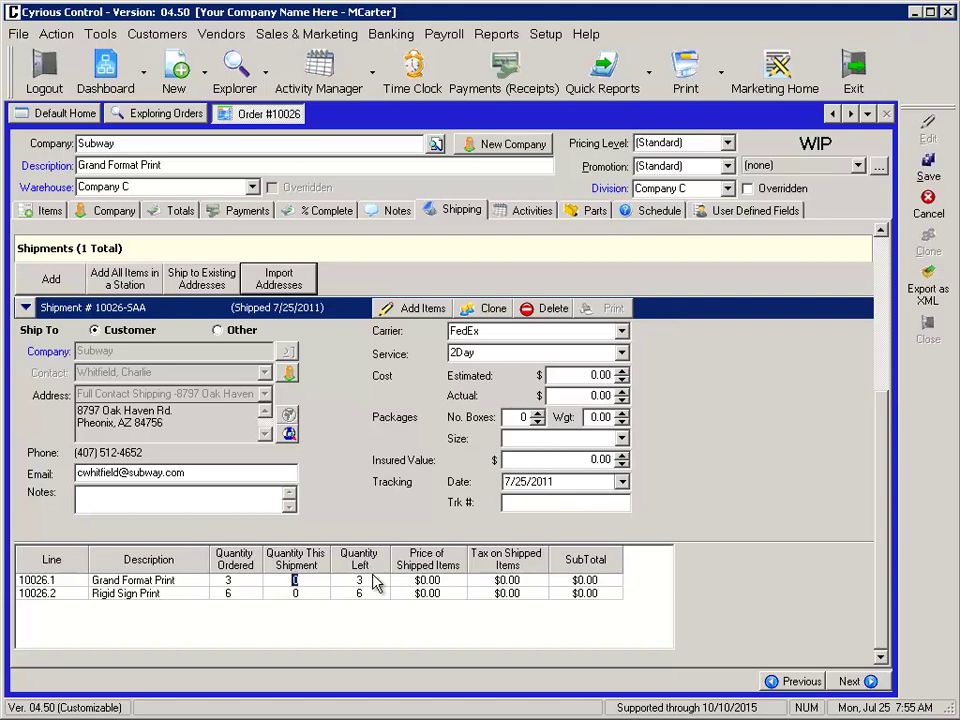
{"action": "type", "text": "1"}
{"action": "left_click", "coordinate": [303, 594]}
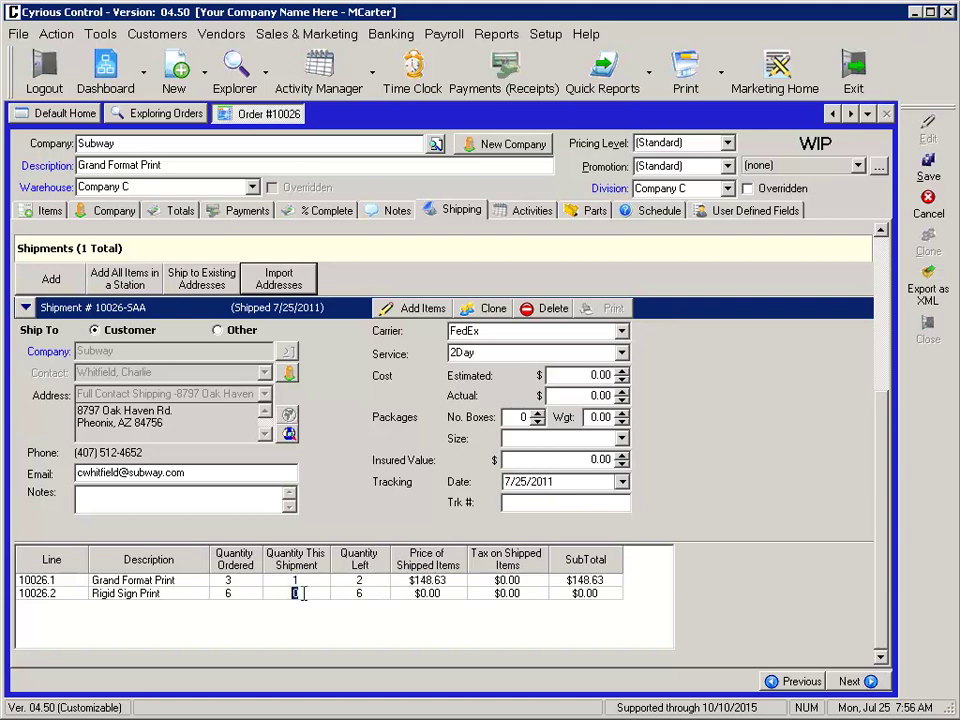
{"action": "type", "text": "3"}
{"action": "key", "text": "Tab"}
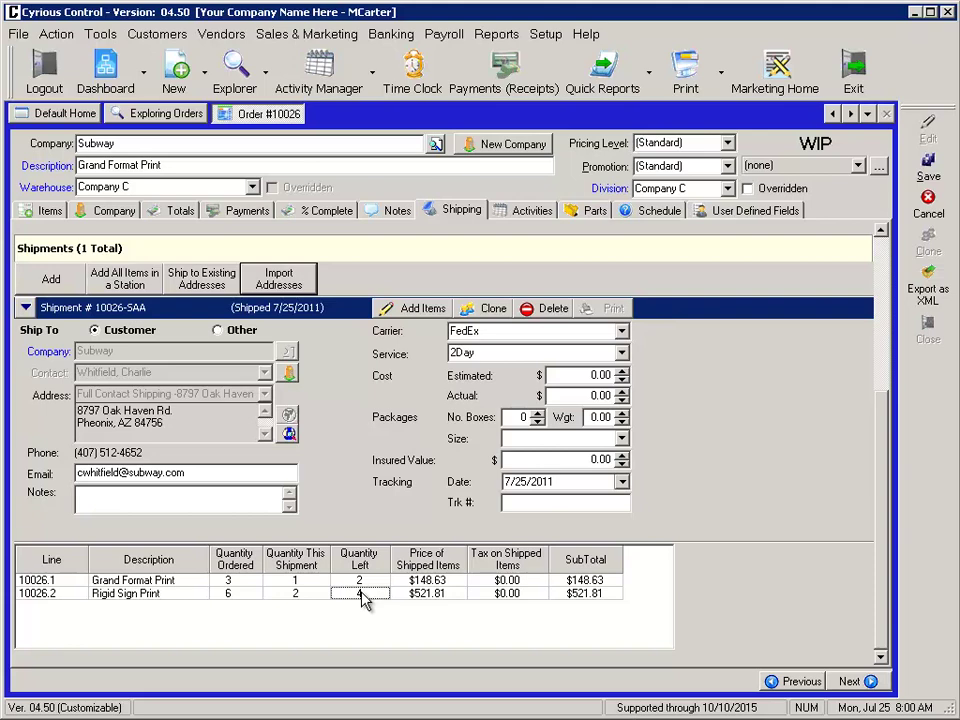
Add a second shipment, collapse the first one, and set the new shipment's Ship To option to Other
{"action": "left_click", "coordinate": [46, 282]}
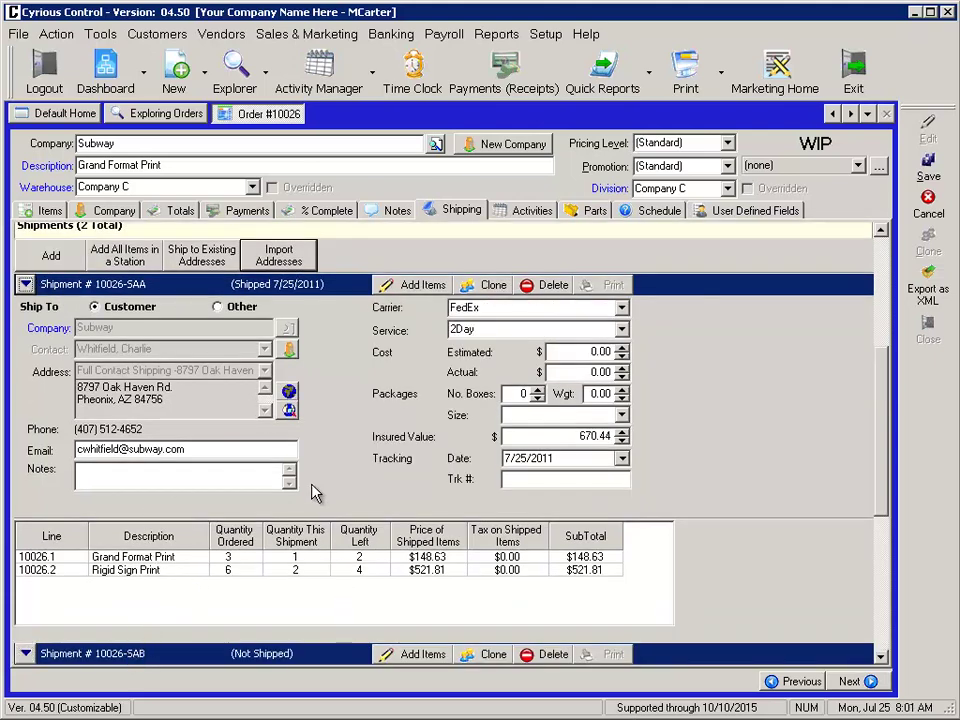
{"action": "left_click", "coordinate": [25, 285]}
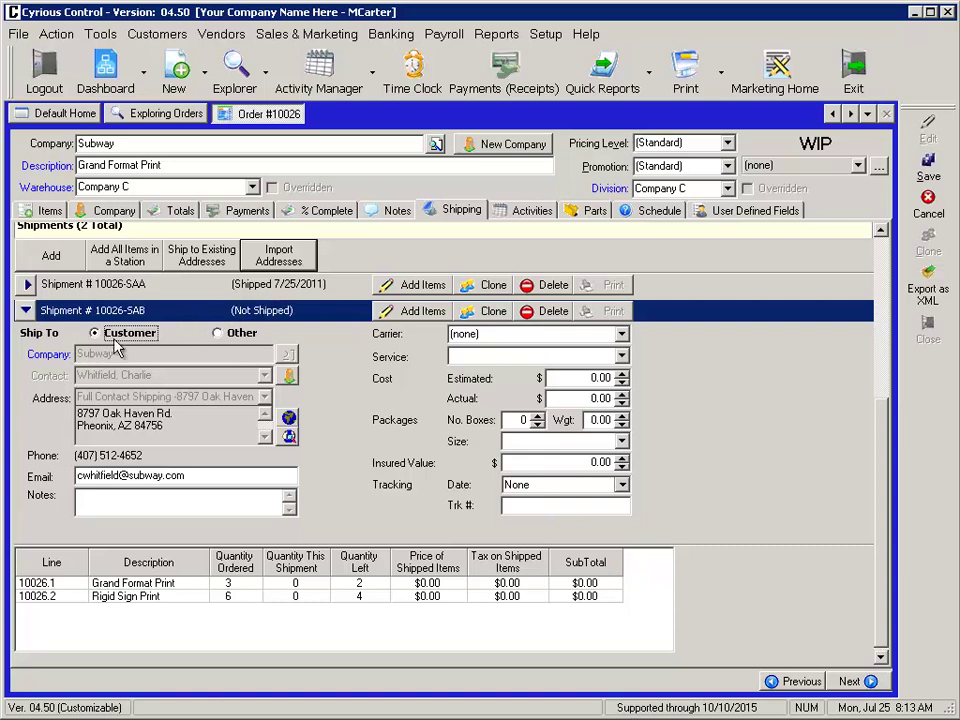
{"action": "left_click", "coordinate": [218, 335]}
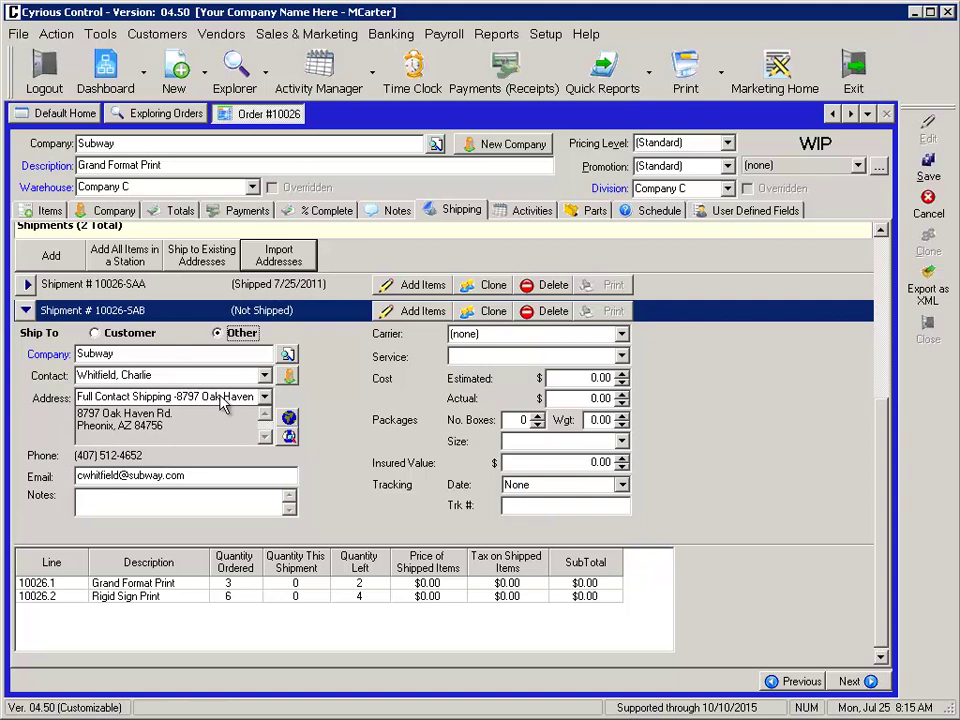
Create a new ship-to address for the second shipment, naming it Subay-Florida and entering the street address
{"action": "left_click", "coordinate": [266, 398]}
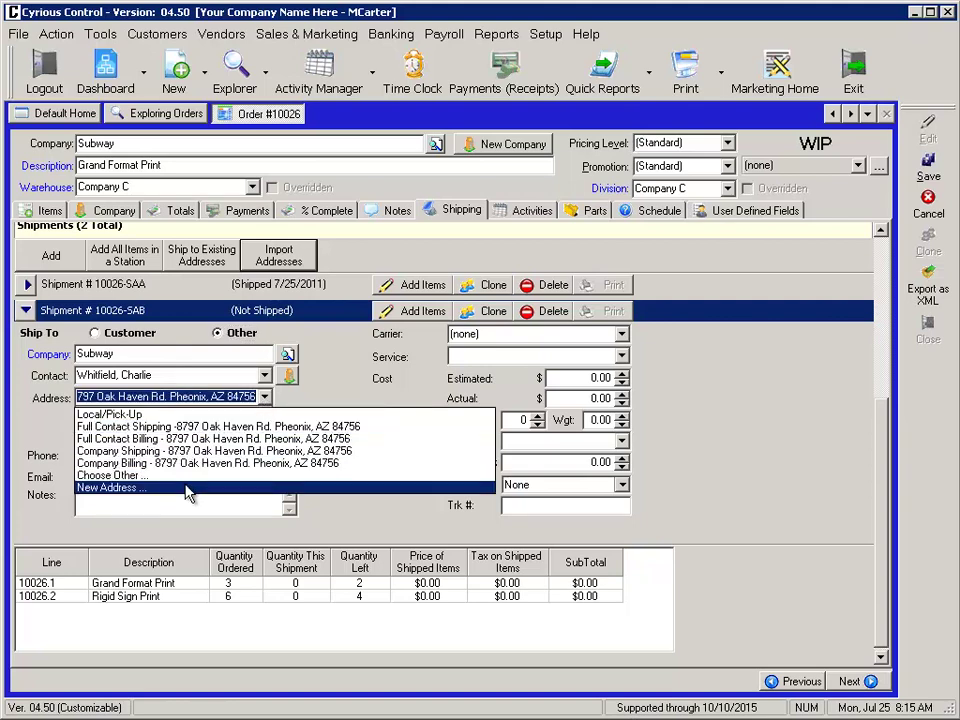
{"action": "left_click", "coordinate": [187, 488]}
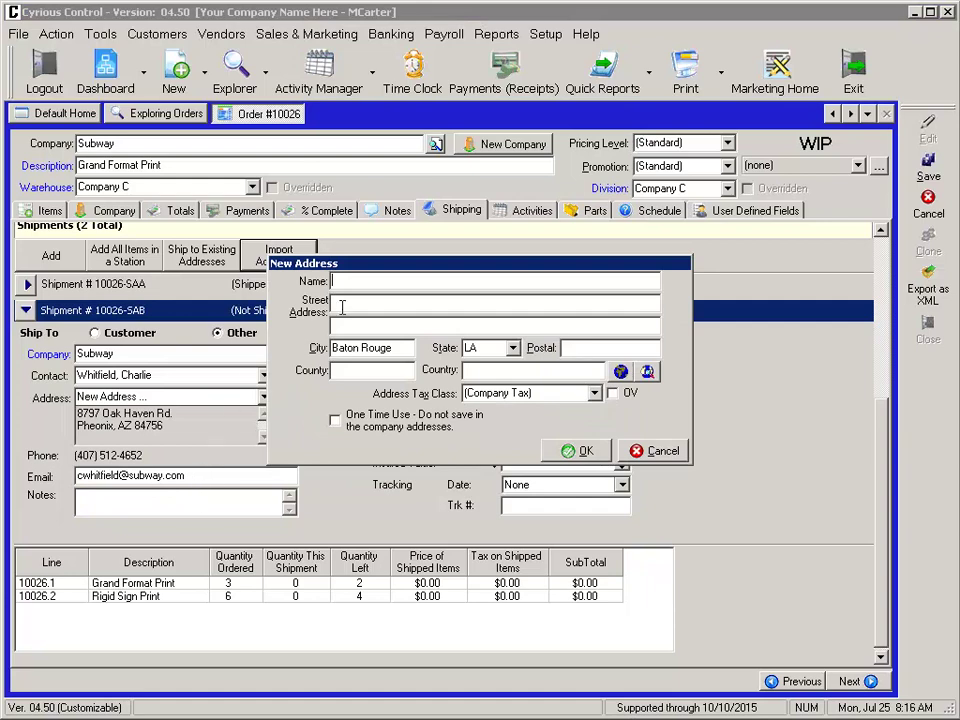
{"action": "type", "text": "Subay"}
{"action": "type", "text": "-Florida"}
{"action": "type", "text": "1234"}
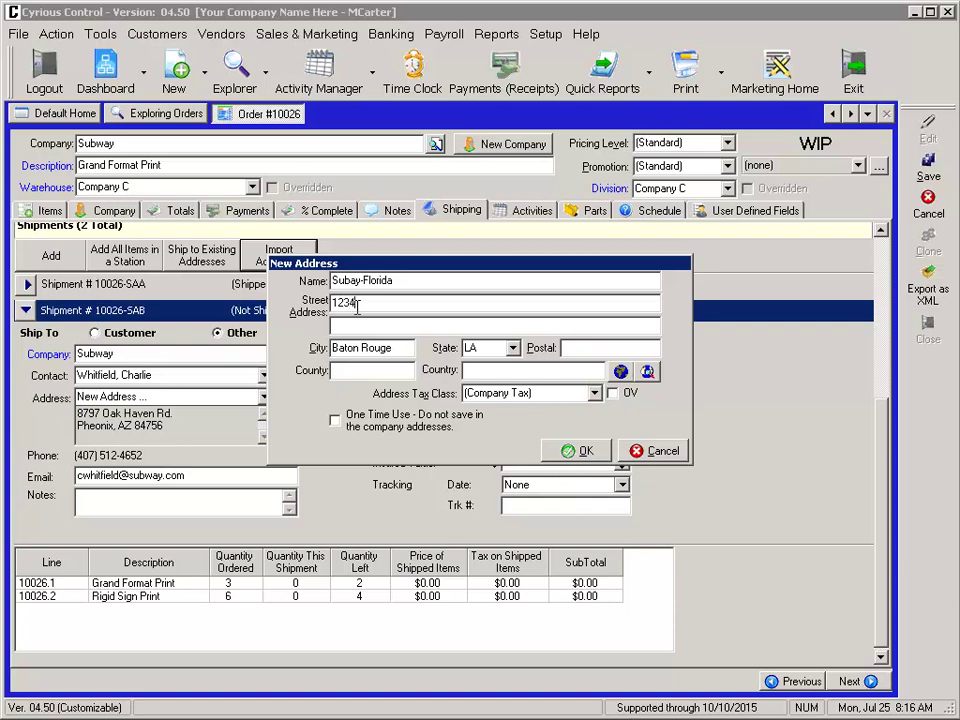
{"action": "type", "text": " Winding Lake Drive"}
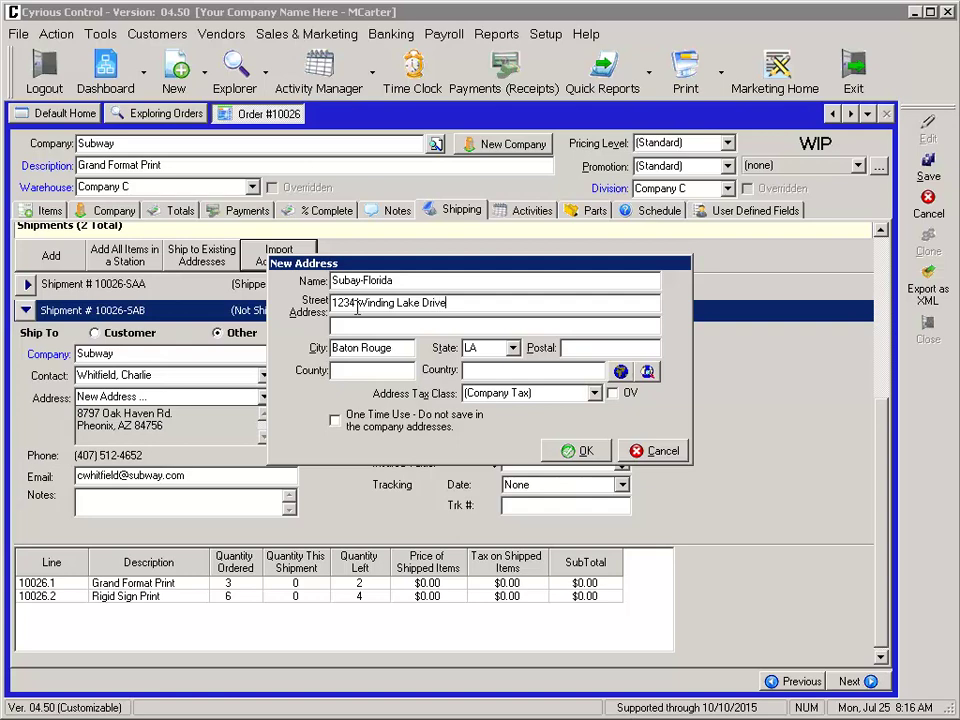
{"action": "key", "text": "Tab"}
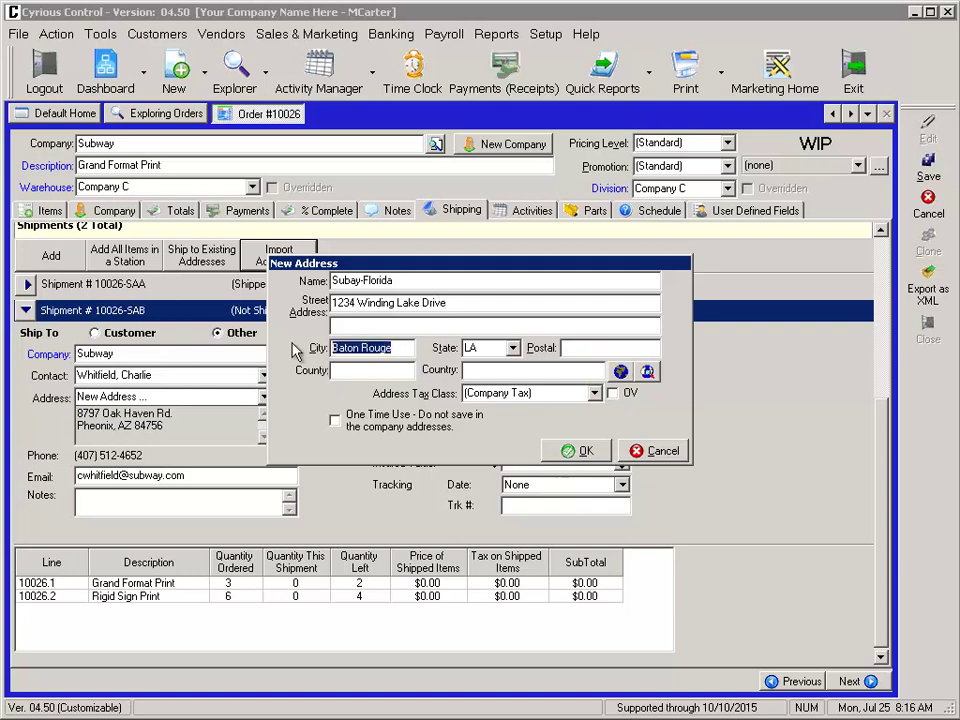
Fill in the new address's city, state and postal code, and accept it for the second shipment
{"action": "type", "text": "Orlan"}
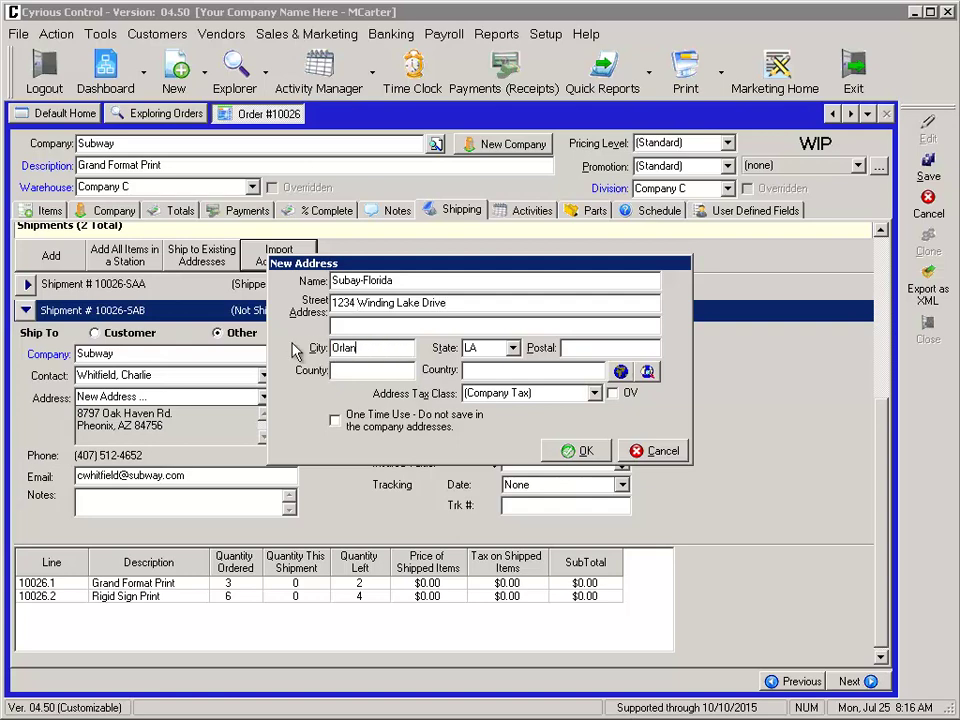
{"action": "type", "text": "do"}
{"action": "key", "text": "Tab"}
{"action": "type", "text": "FL"}
{"action": "left_click", "coordinate": [594, 350]}
{"action": "type", "text": "32805"}
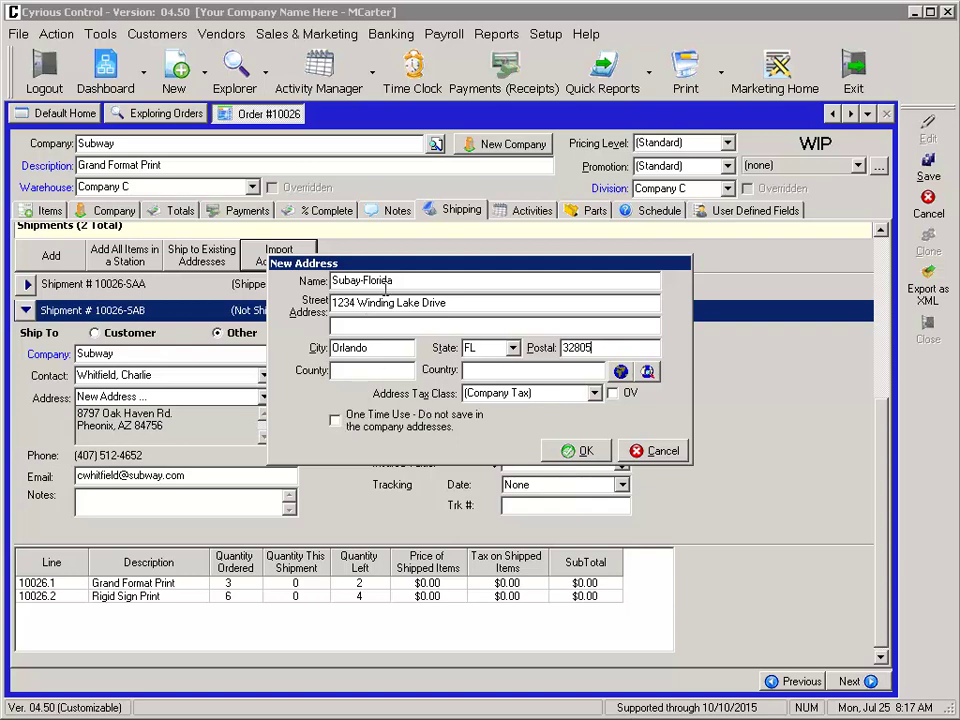
{"action": "left_click", "coordinate": [580, 451]}
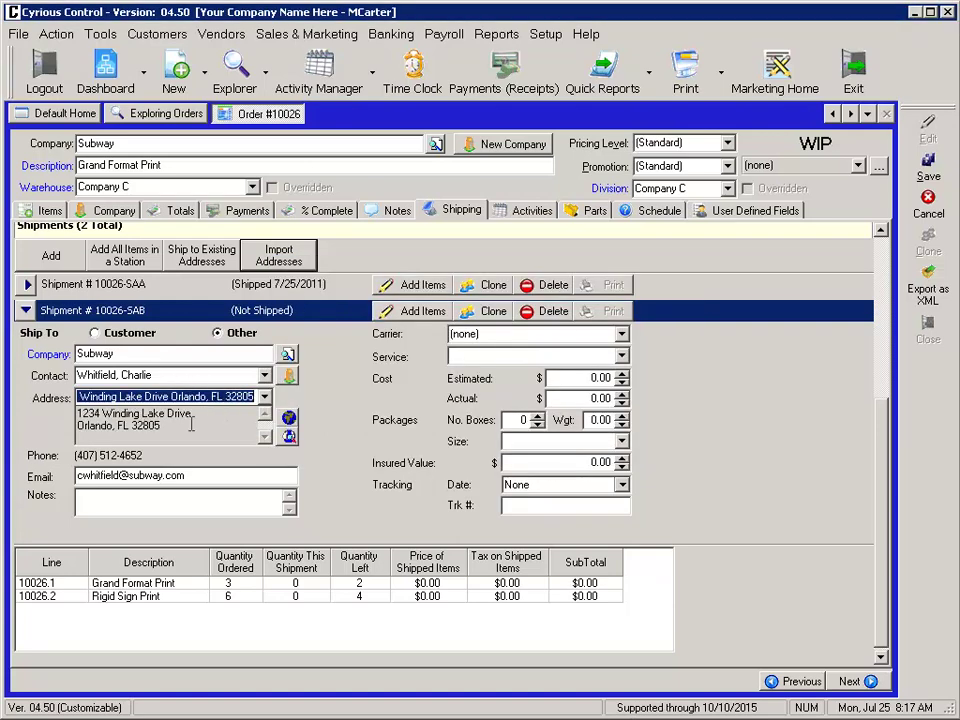
{"action": "left_click", "coordinate": [195, 412]}
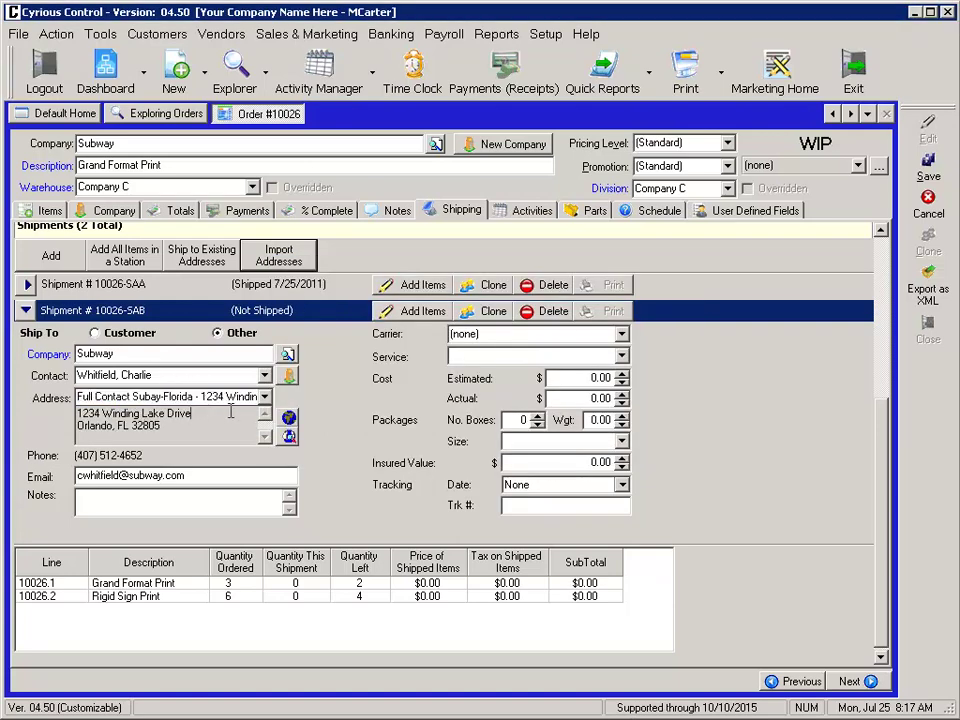
Set the second shipment's carrier to FedEx, service to 2Day and tracking date to today, 7/25/2011
{"action": "left_click", "coordinate": [621, 333]}
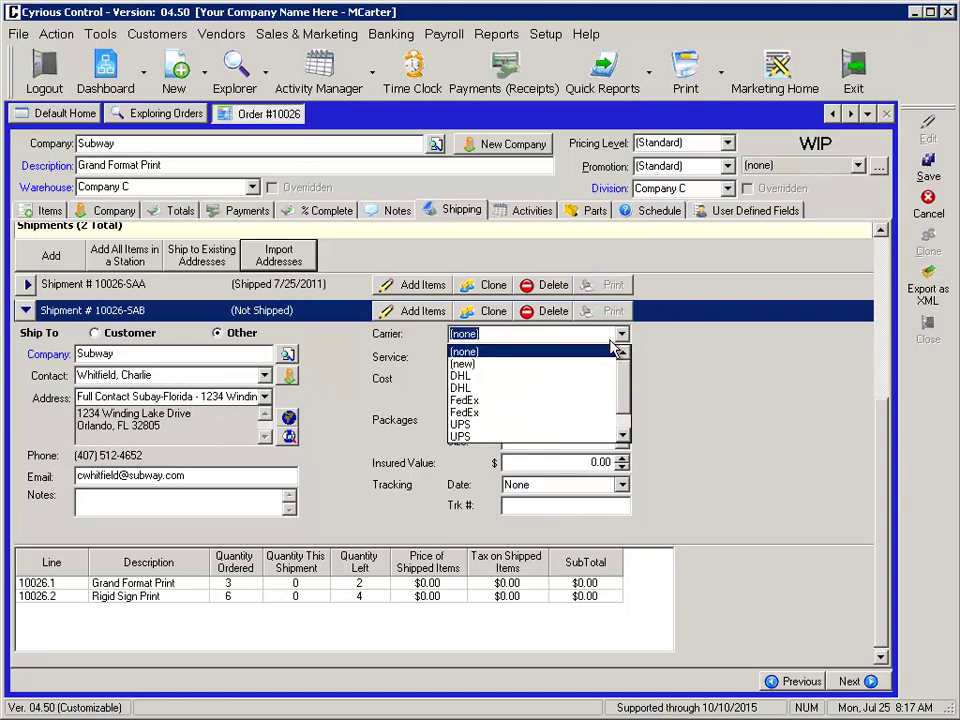
{"action": "left_click", "coordinate": [491, 401]}
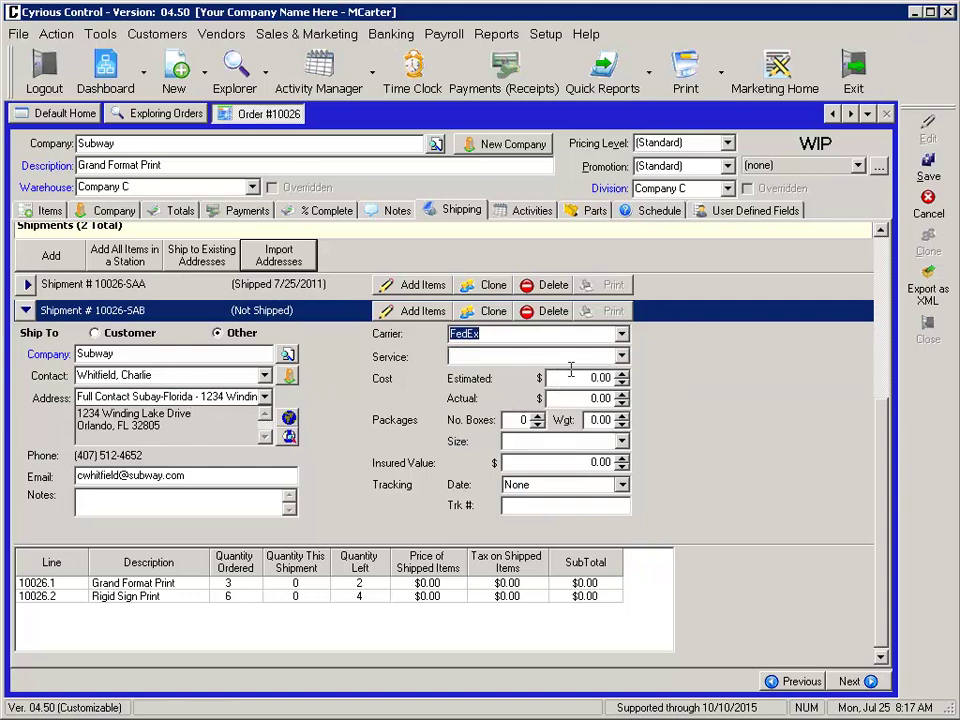
{"action": "left_click", "coordinate": [621, 356]}
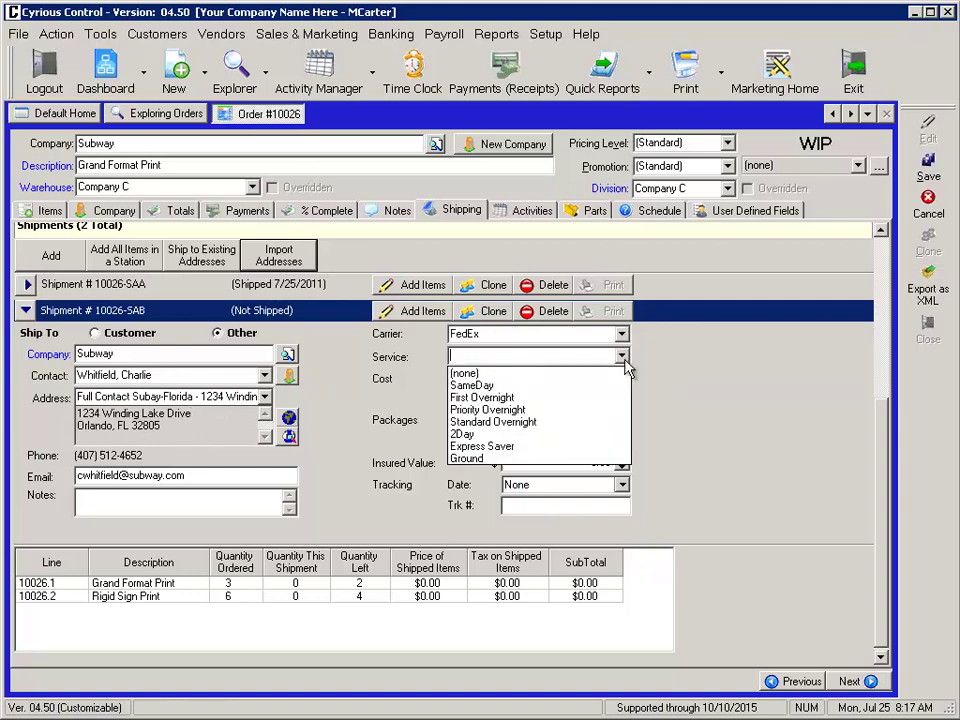
{"action": "left_click", "coordinate": [493, 434]}
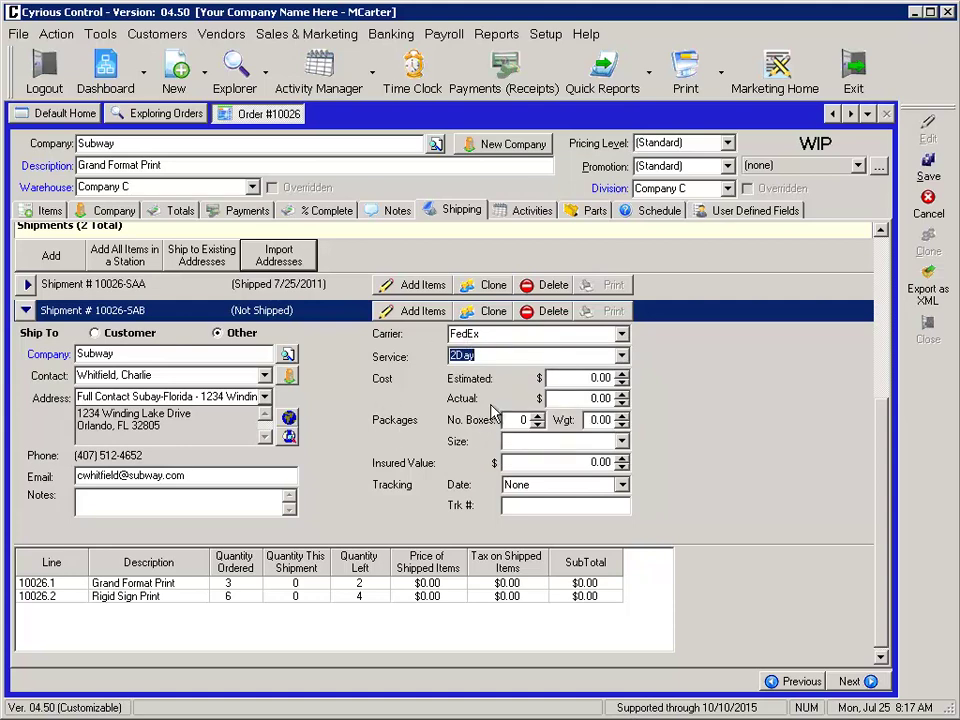
{"action": "left_click", "coordinate": [621, 485]}
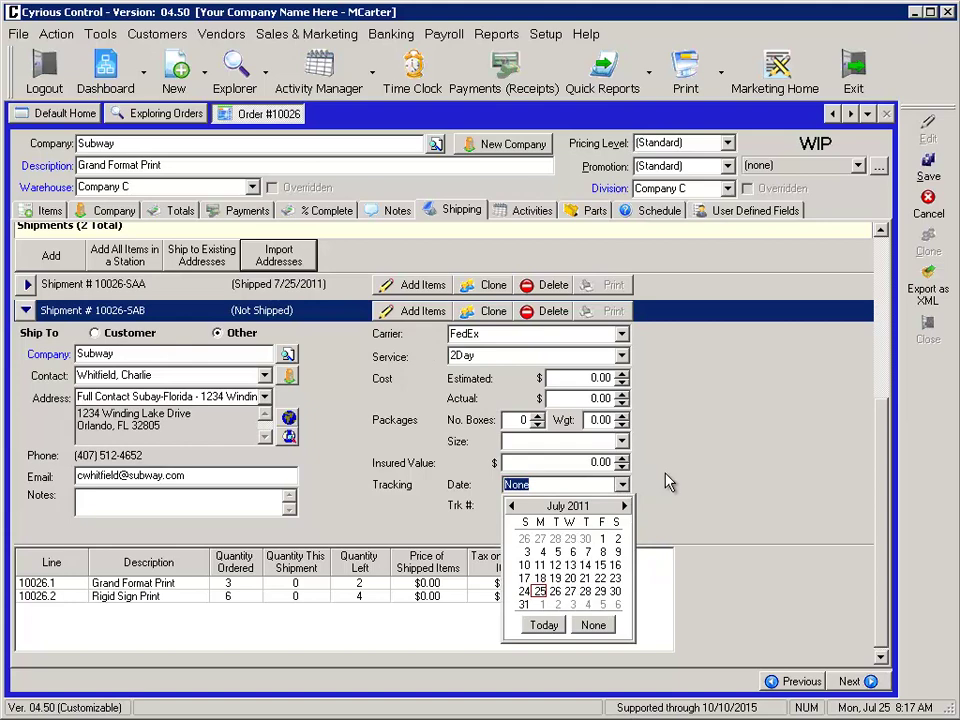
{"action": "left_click", "coordinate": [545, 626]}
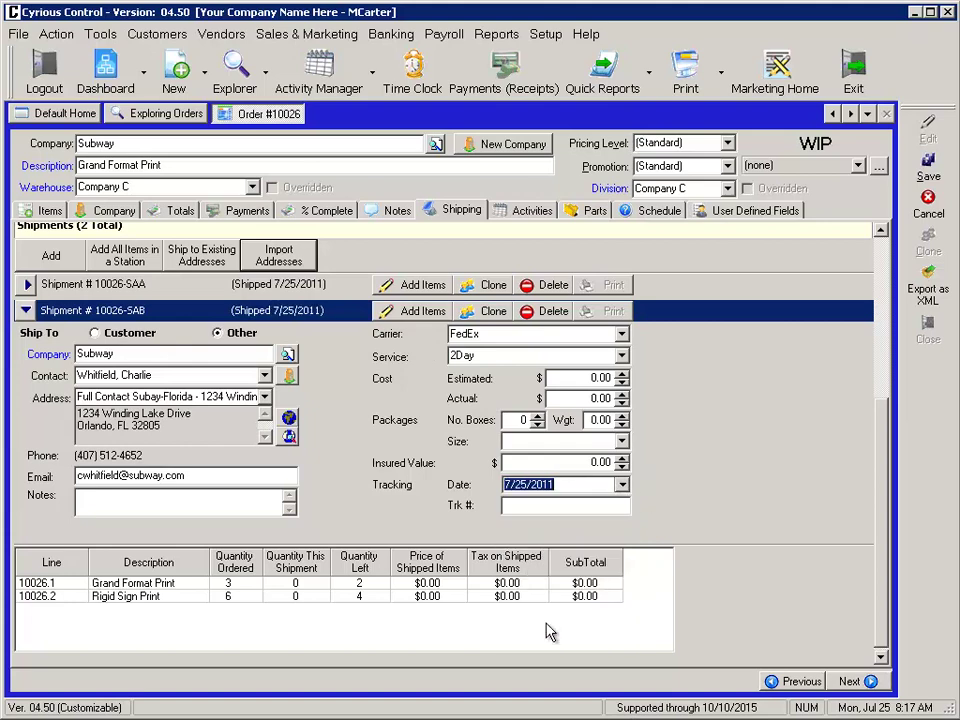
Set the second shipment's quantities to 1 Grand Format Print and 2 Rigid Sign Prints
{"action": "left_click", "coordinate": [294, 584]}
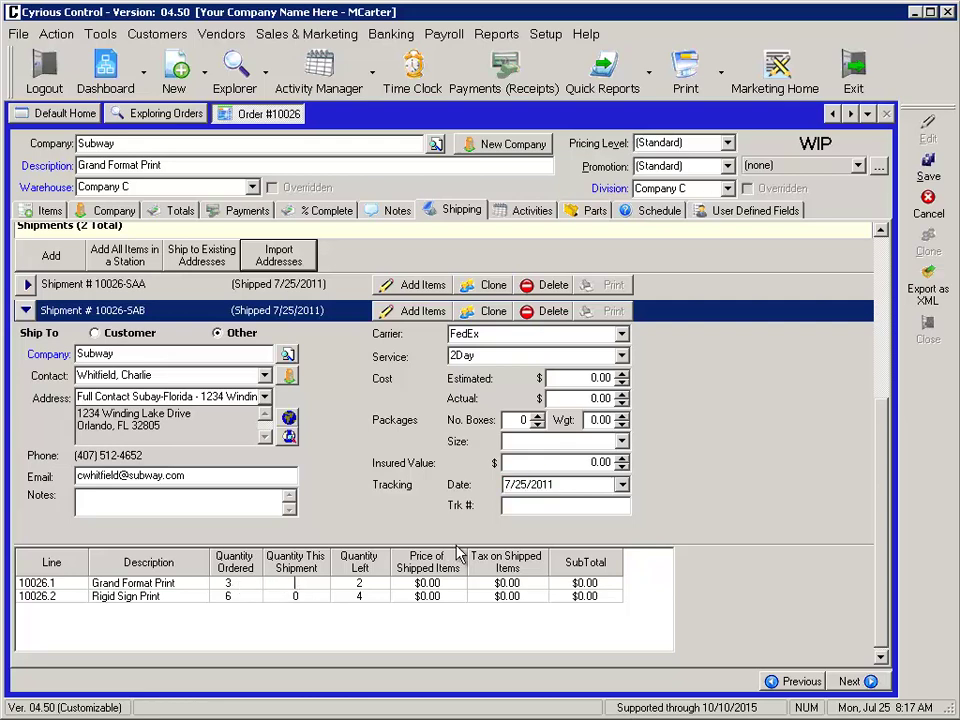
{"action": "type", "text": "1"}
{"action": "key", "text": "Down"}
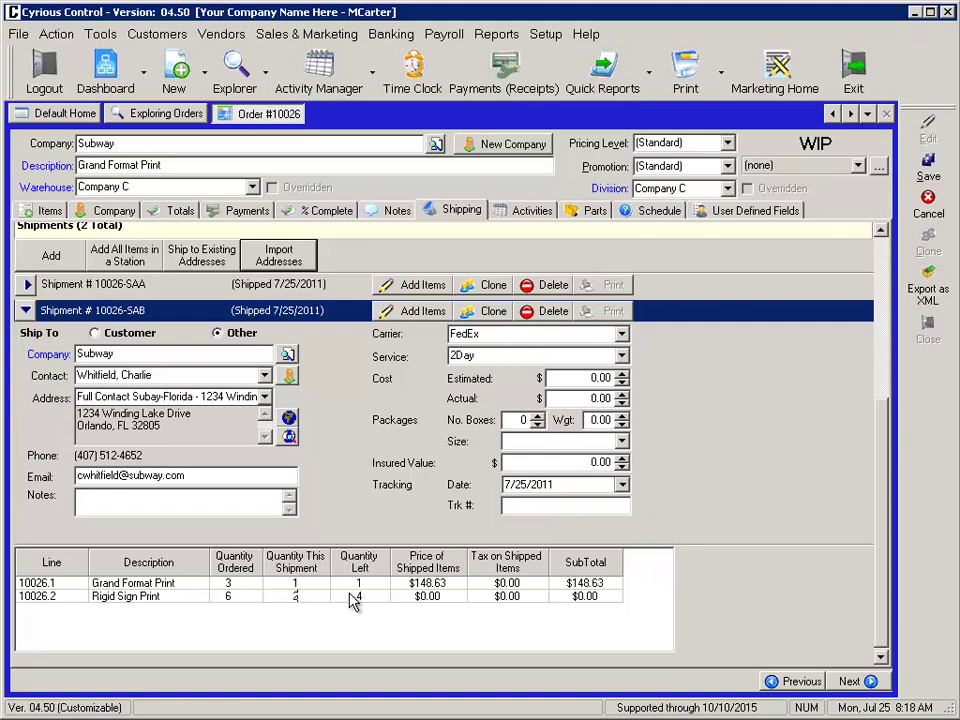
{"action": "type", "text": "2"}
{"action": "left_click", "coordinate": [370, 598]}
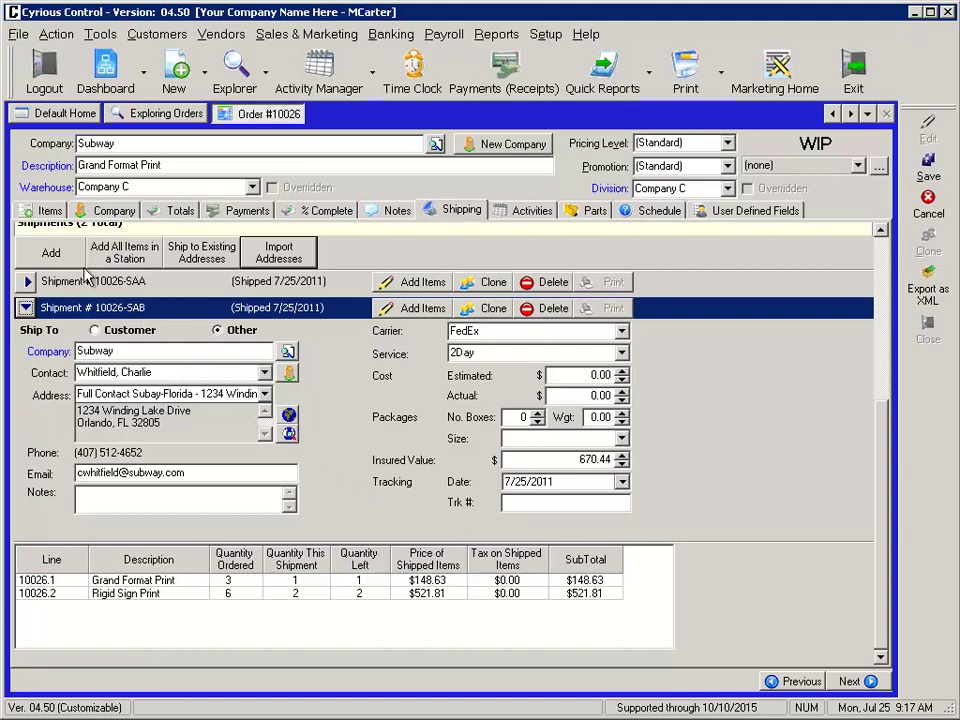
Add a third shipment to the order, collapse the second shipment's details, and set the new shipment's ship-to to Other
{"action": "left_click", "coordinate": [55, 253]}
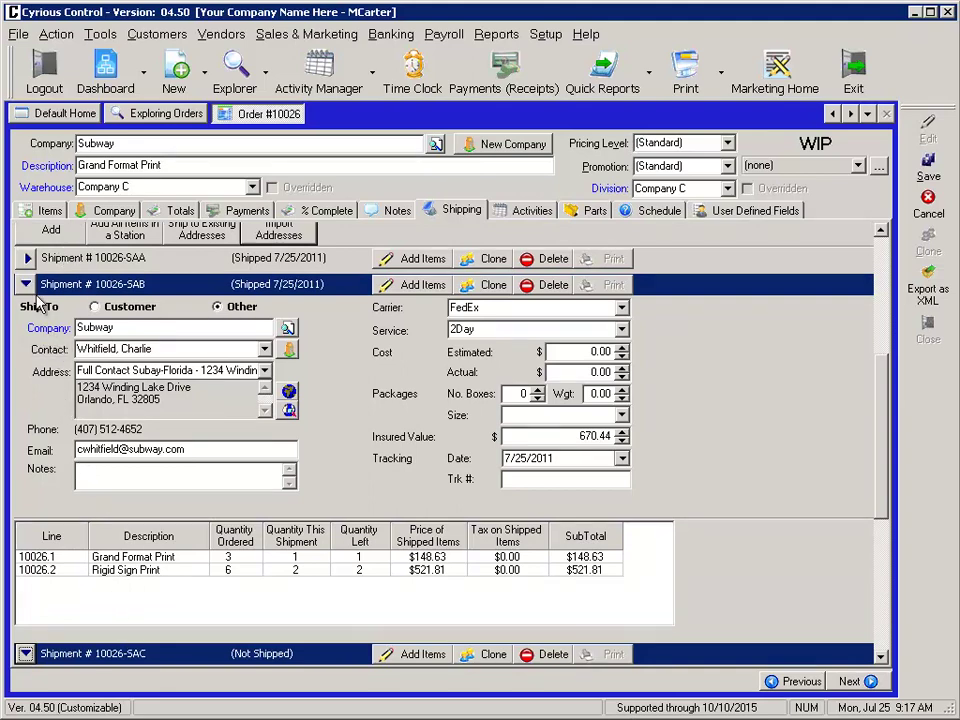
{"action": "left_click", "coordinate": [26, 284]}
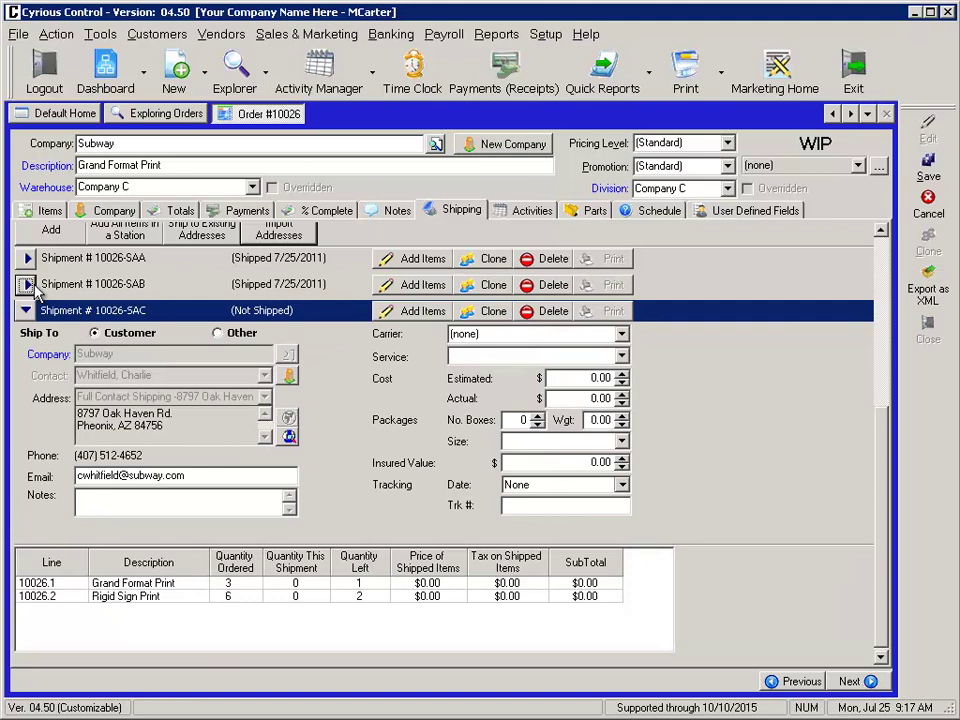
{"action": "left_click", "coordinate": [216, 335]}
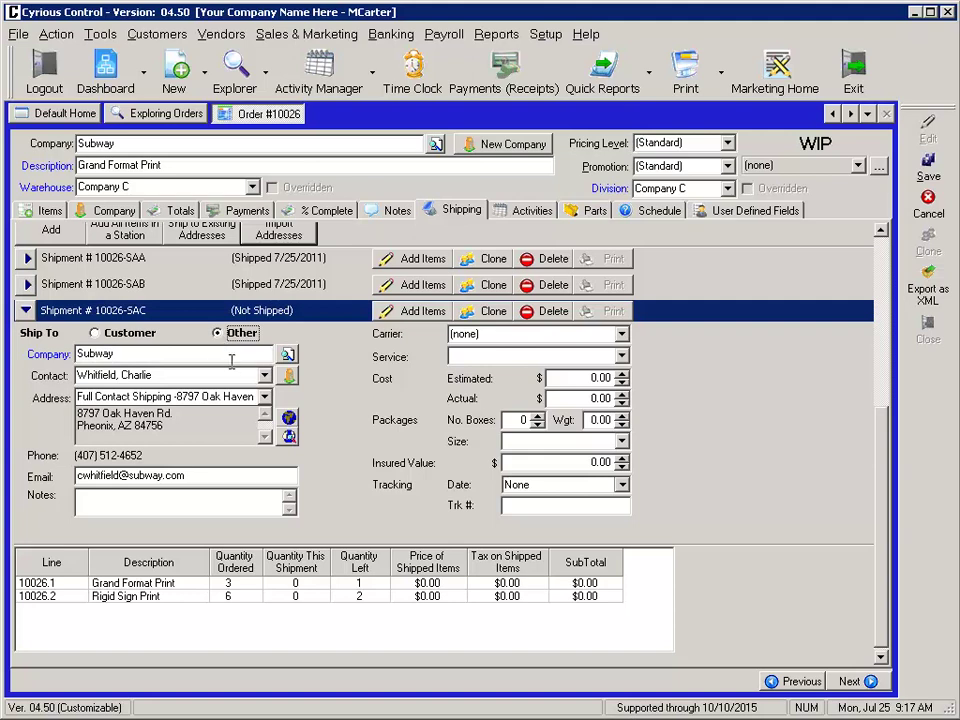
Create a new address named Subway-Albany for the third shipment, filling in its street, city, state, postal code and country
{"action": "left_click", "coordinate": [264, 399]}
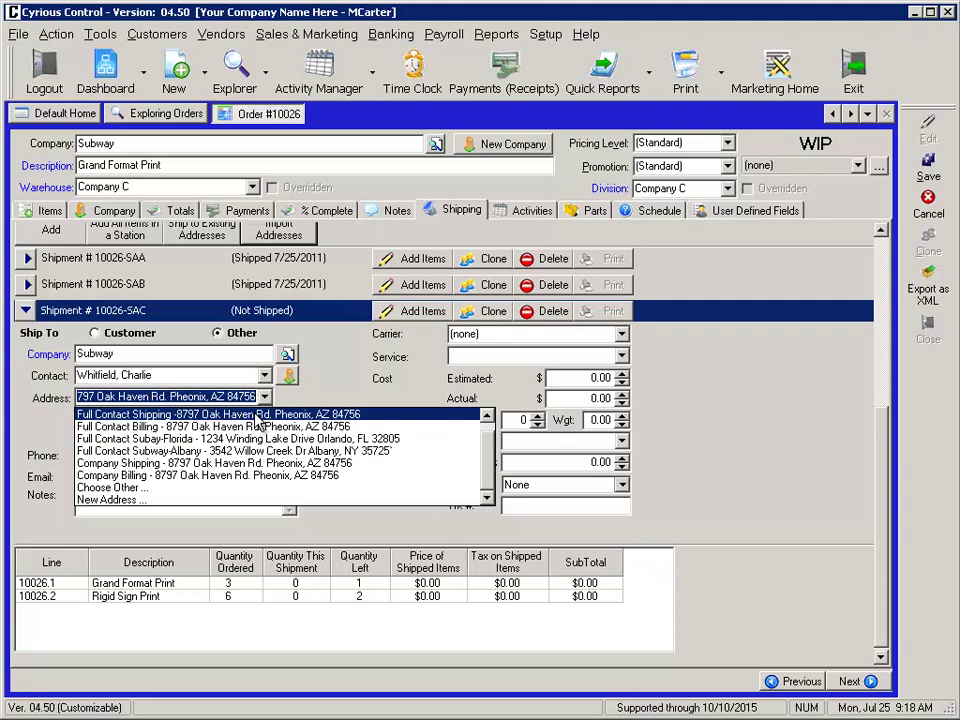
{"action": "left_click", "coordinate": [216, 500]}
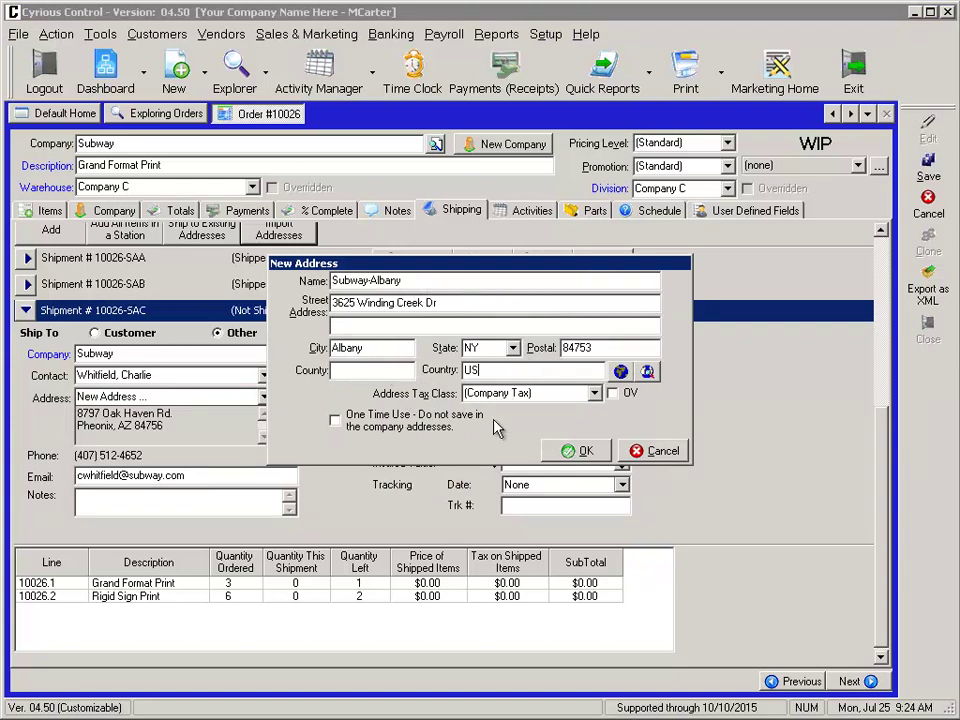
{"action": "left_click", "coordinate": [572, 451]}
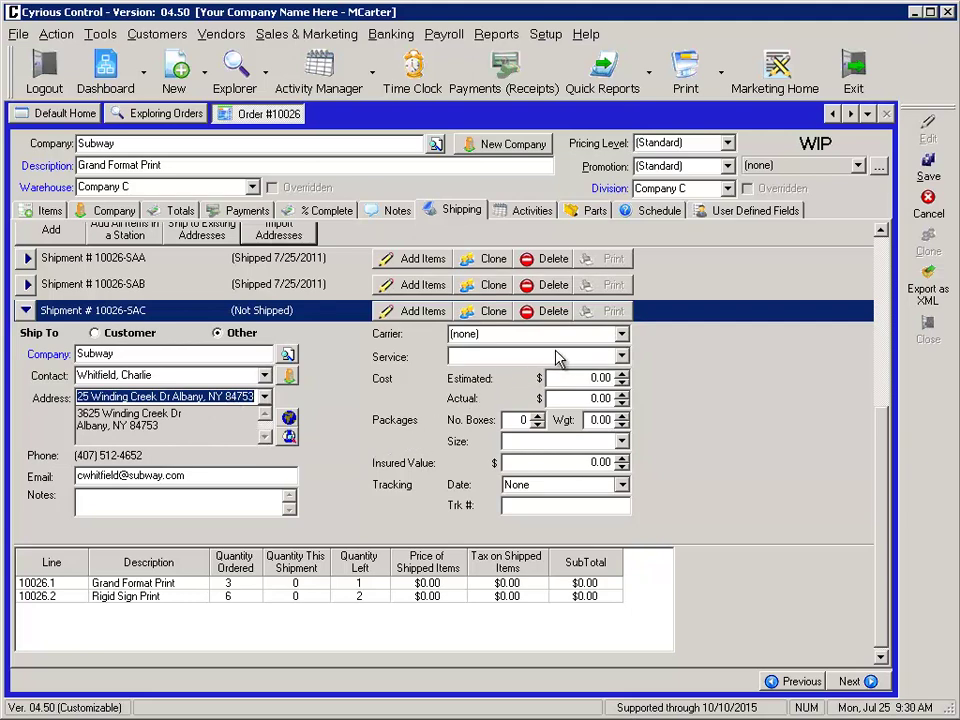
Set the third shipment's carrier to FedEx, service to 2Day and tracking date to today, 7/25/2011
{"action": "left_click", "coordinate": [620, 336]}
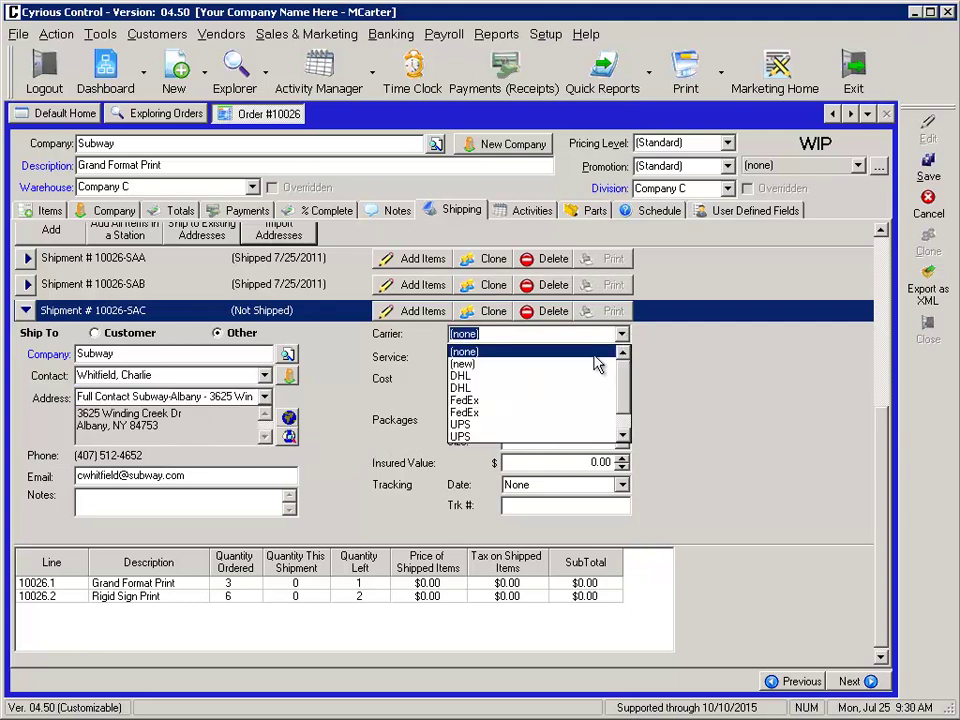
{"action": "left_click", "coordinate": [566, 413]}
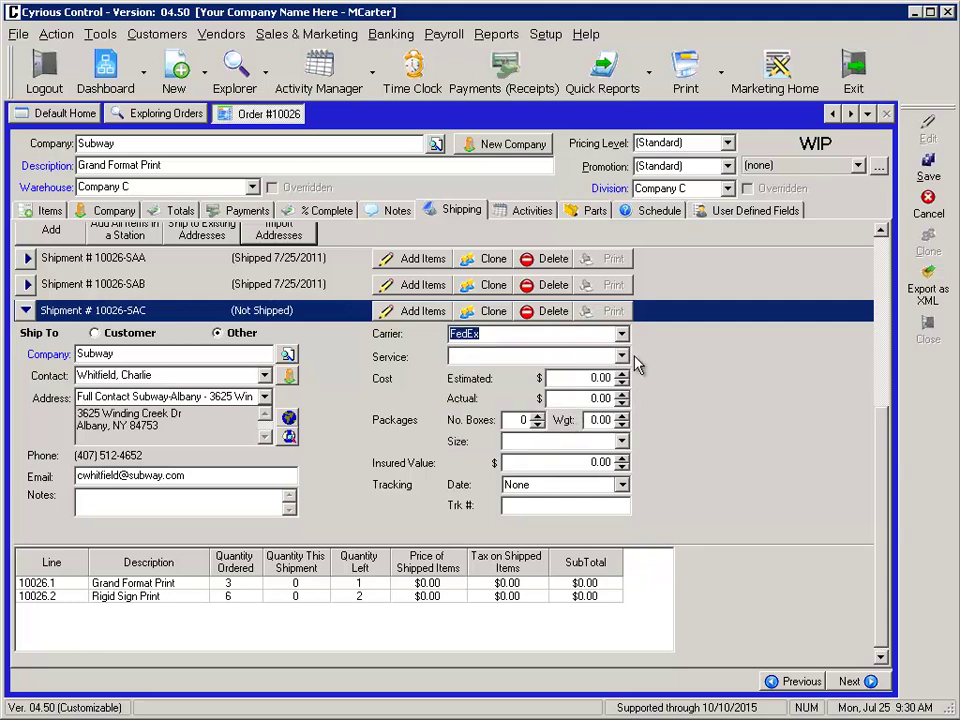
{"action": "left_click", "coordinate": [622, 357]}
{"action": "left_click", "coordinate": [575, 436]}
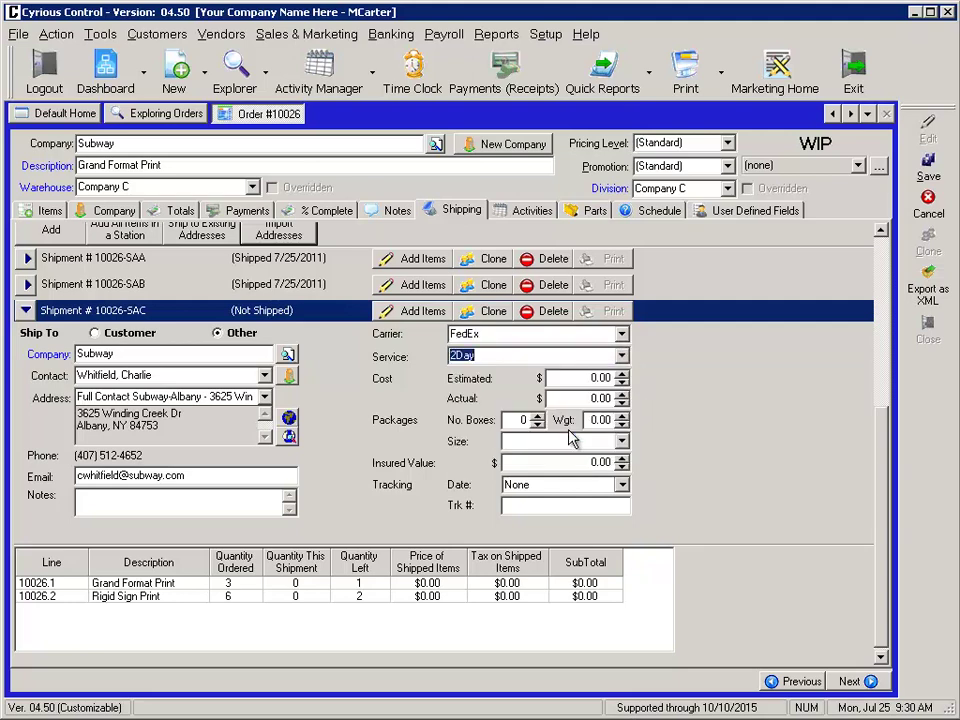
{"action": "left_click", "coordinate": [622, 486]}
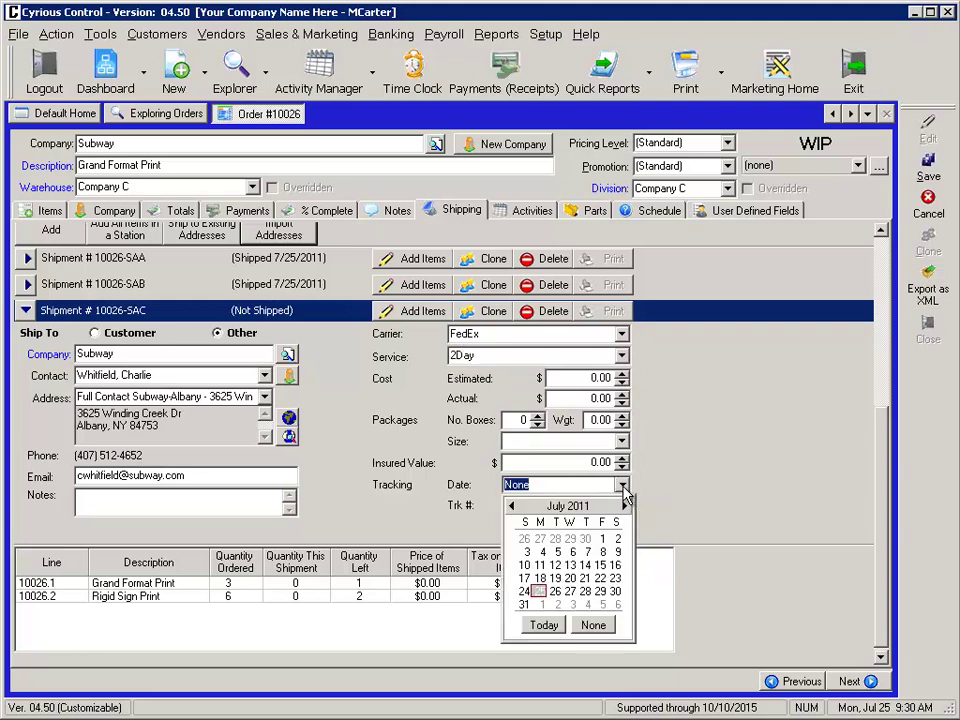
{"action": "left_click", "coordinate": [544, 625]}
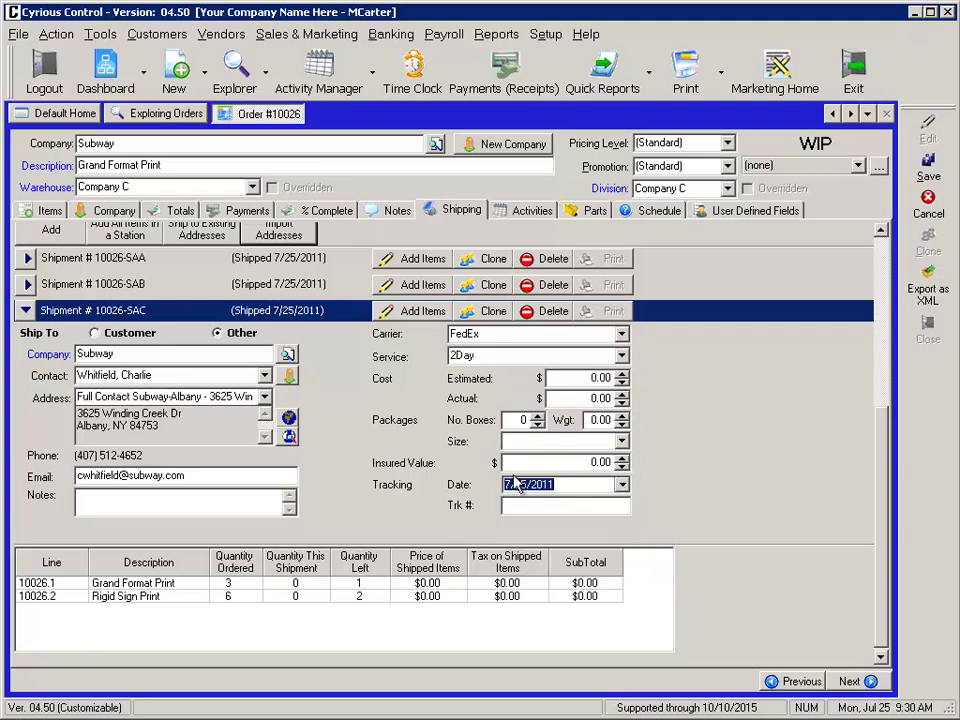
Set the third shipment's quantities to 1 Grand Format Print and 2 Rigid Sign Prints
{"action": "left_click", "coordinate": [285, 582]}
{"action": "key", "text": "BackSpace"}
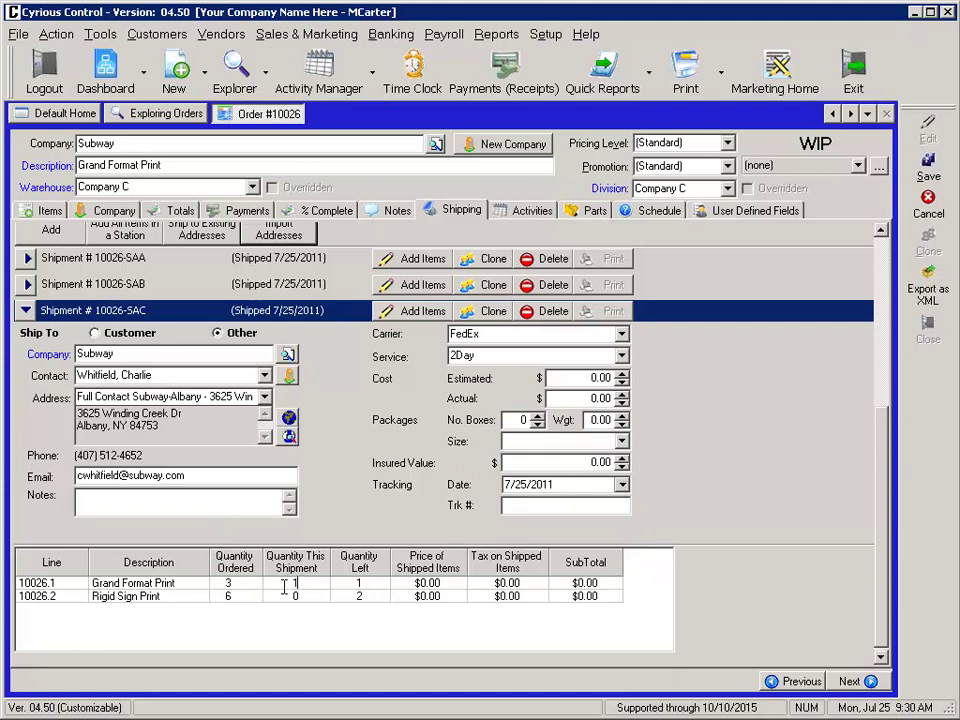
{"action": "key", "text": "Tab"}
{"action": "left_click", "coordinate": [301, 597]}
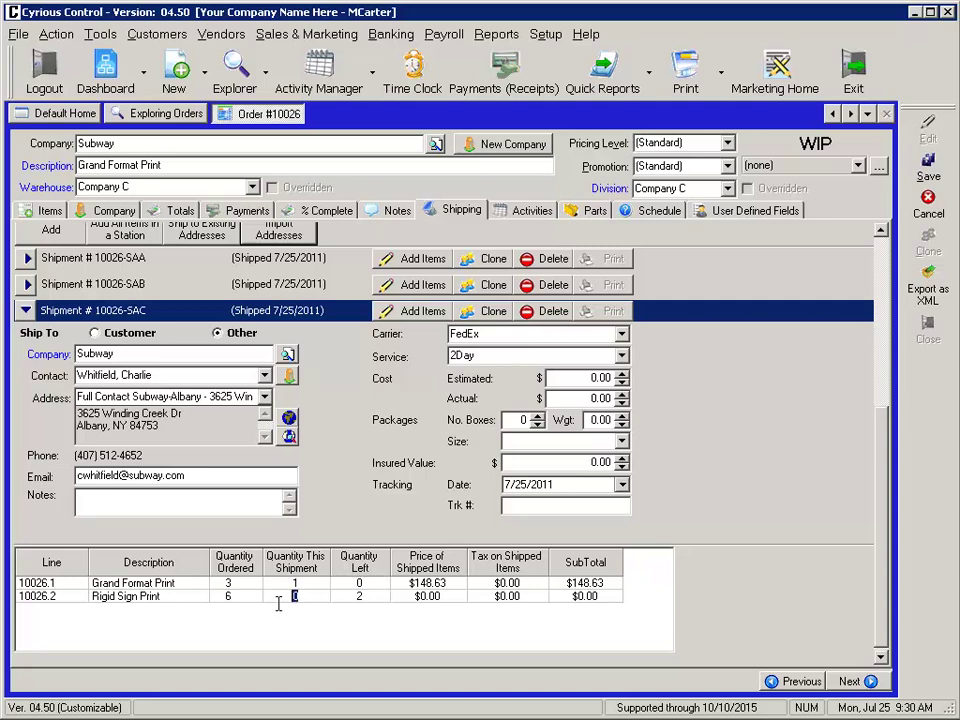
{"action": "type", "text": "4"}
{"action": "key", "text": "Tab"}
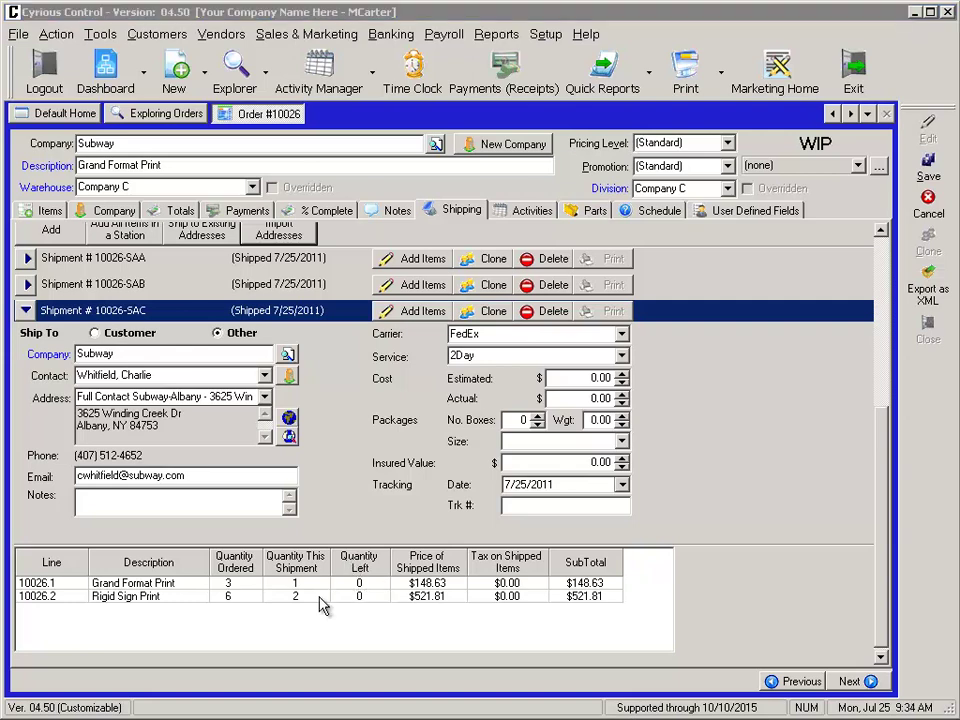
{"action": "left_click", "coordinate": [452, 520]}
Save the order, giving "Shipping Info" as the reason for the edit
{"action": "left_click", "coordinate": [936, 178]}
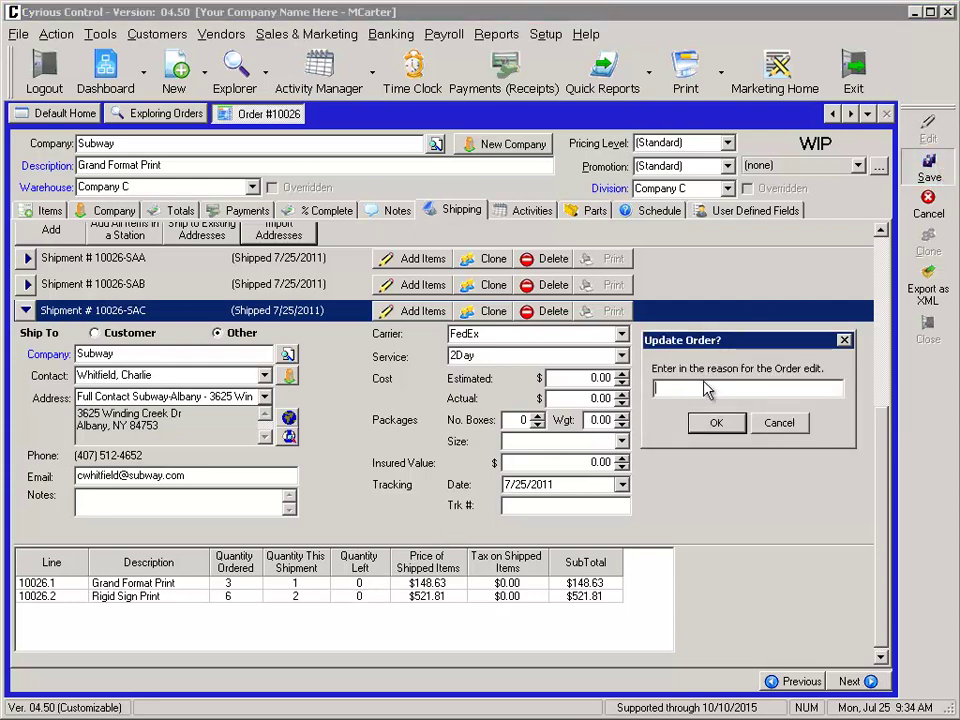
{"action": "type", "text": "Ship"}
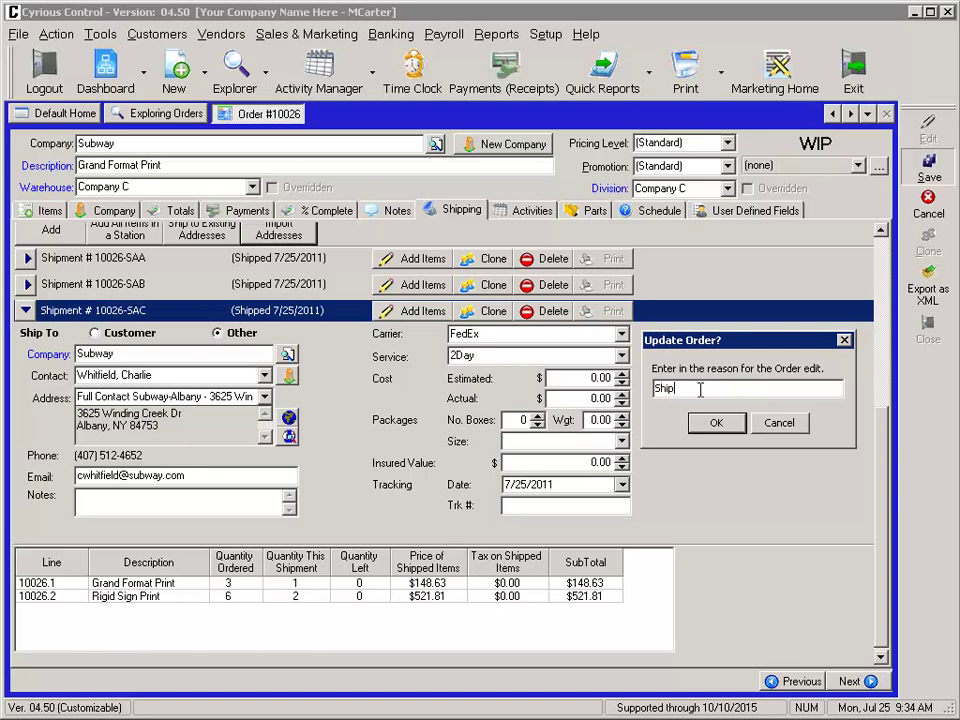
{"action": "type", "text": "ping Info"}
{"action": "left_click", "coordinate": [739, 421]}
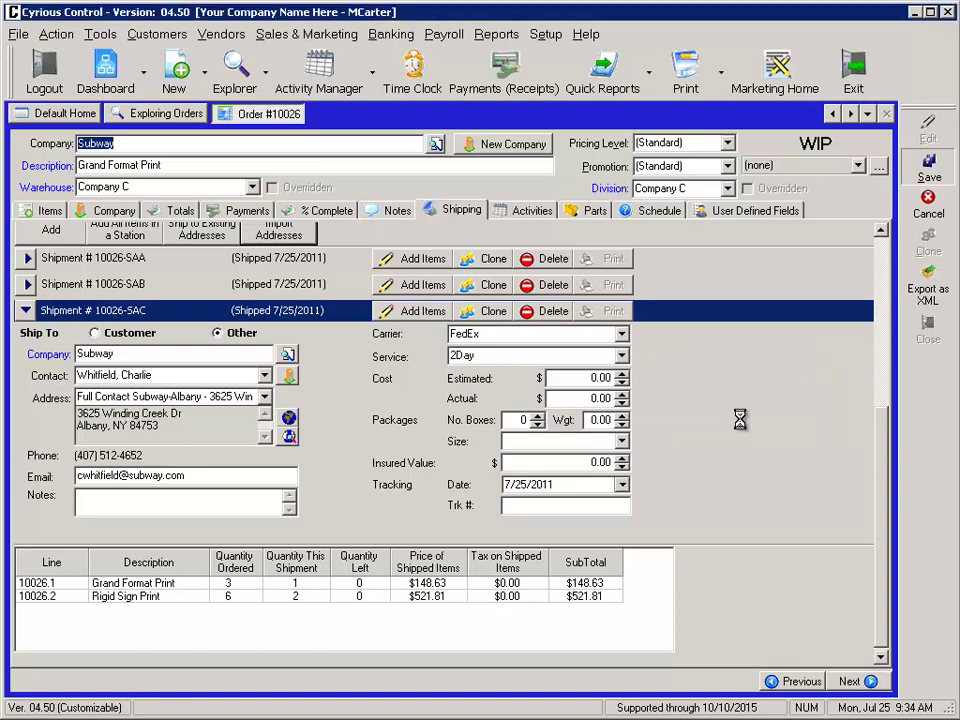